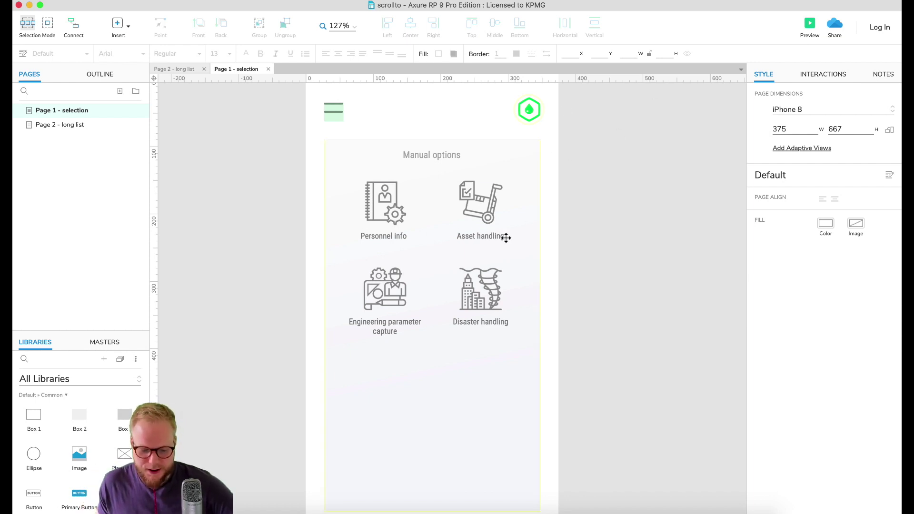
Open Page 2 - long list and scroll down through its Manual sections.
scroll(524, 150, up, 2)
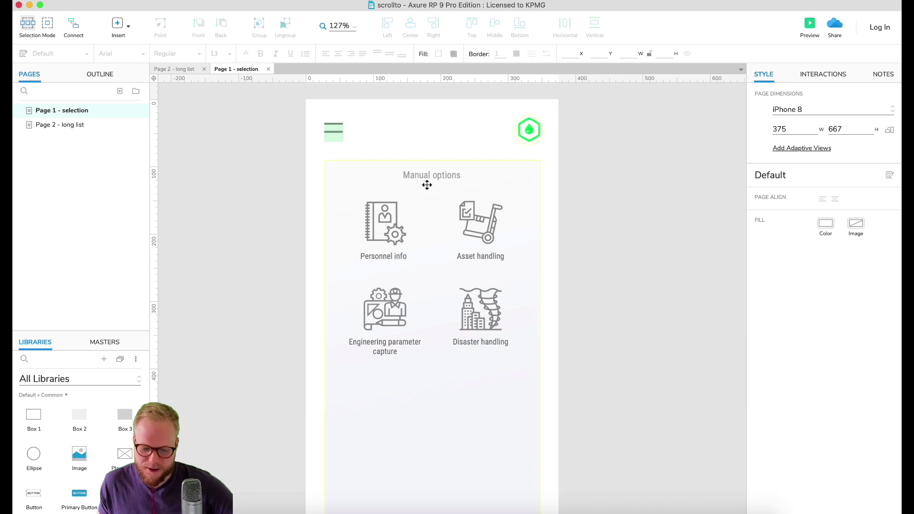
scroll(480, 236, down, 1)
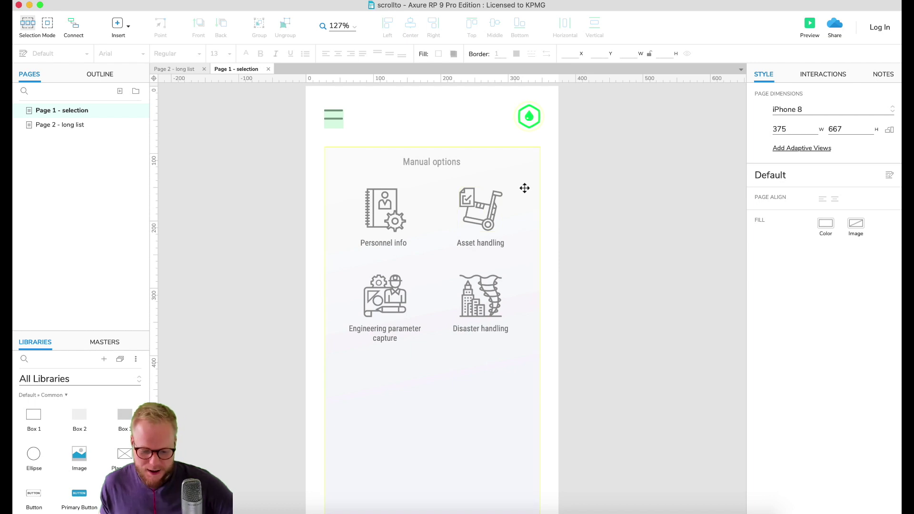
click(52, 126)
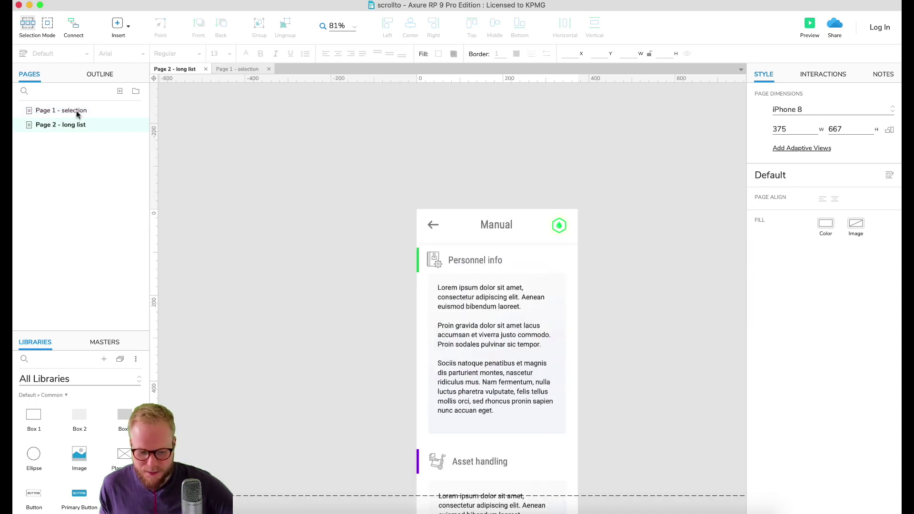
scroll(617, 272, down, 3)
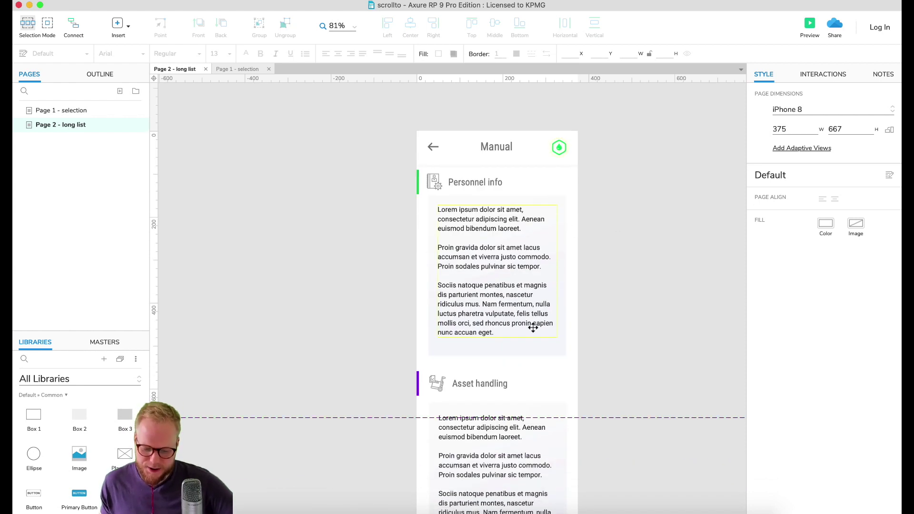
scroll(532, 325, down, 5)
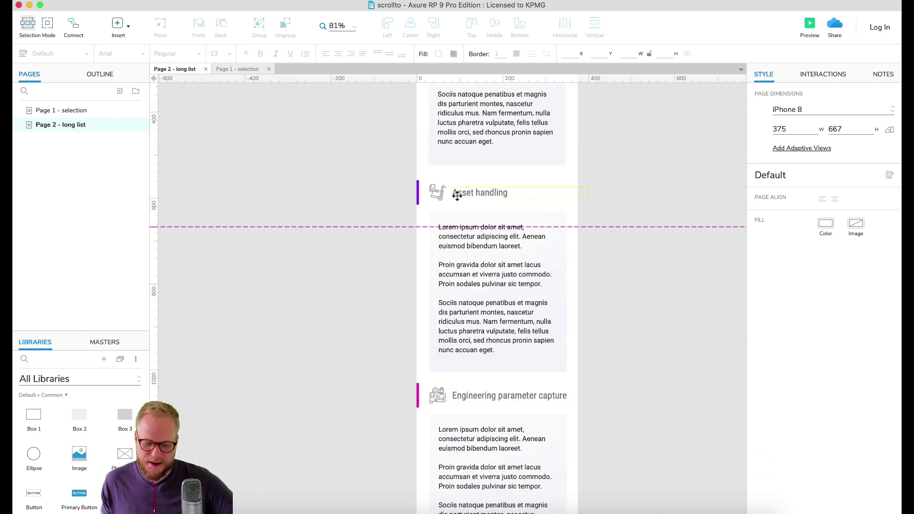
scroll(476, 300, down, 3)
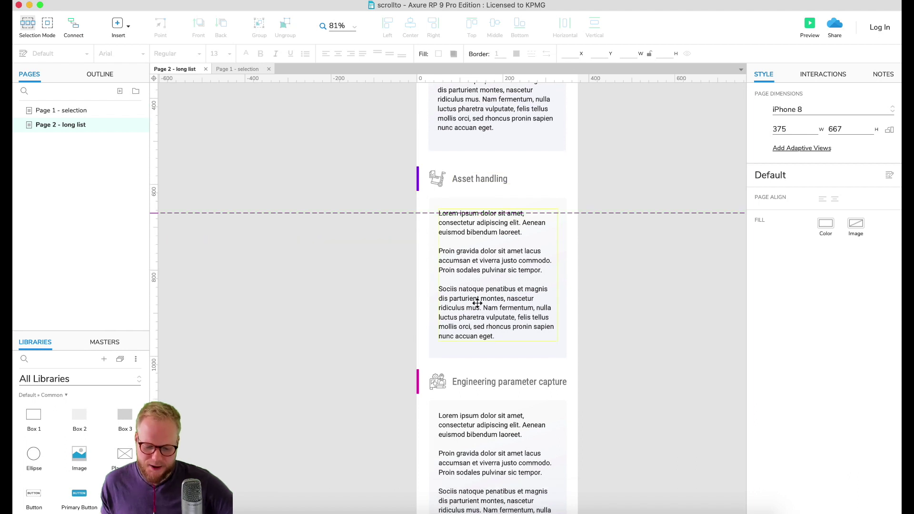
Switch to Page 1 - selection, then return to the long list and scroll through it again.
click(60, 111)
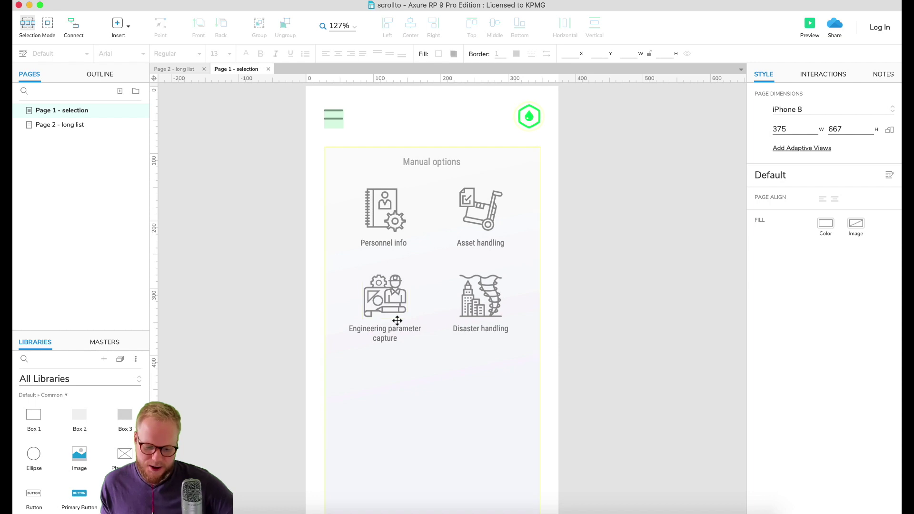
click(59, 126)
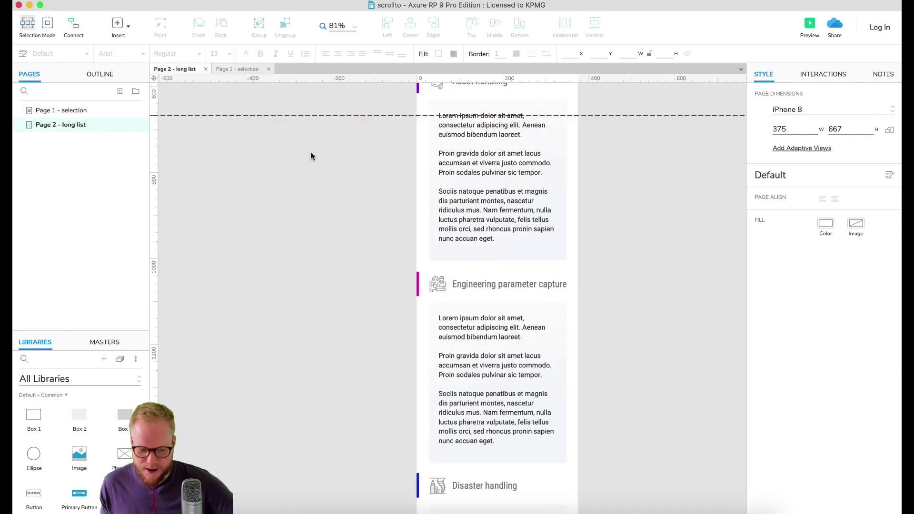
scroll(497, 191, down, 5)
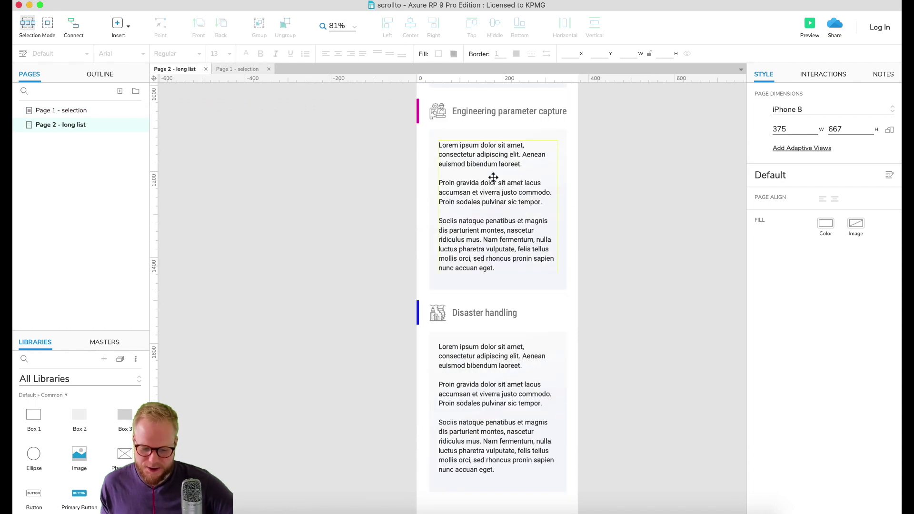
scroll(493, 177, up, 2)
scroll(506, 283, up, 9)
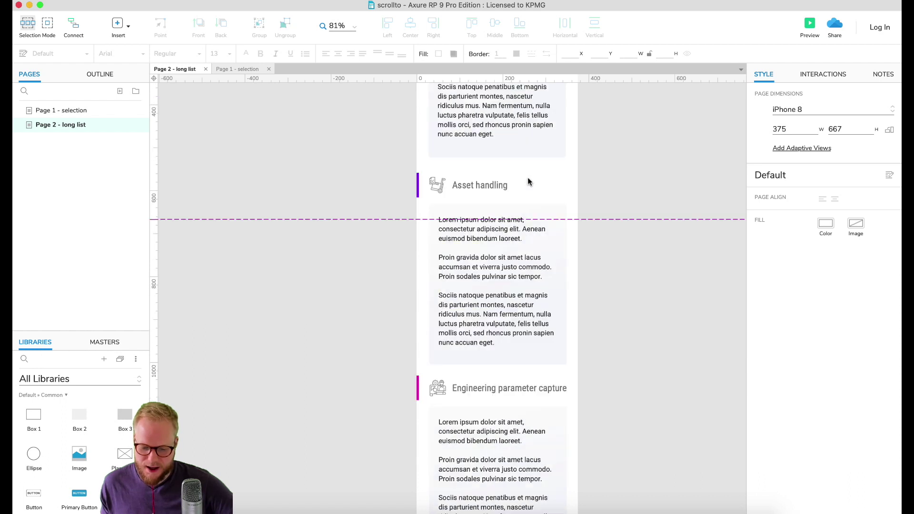
scroll(478, 286, down, 8)
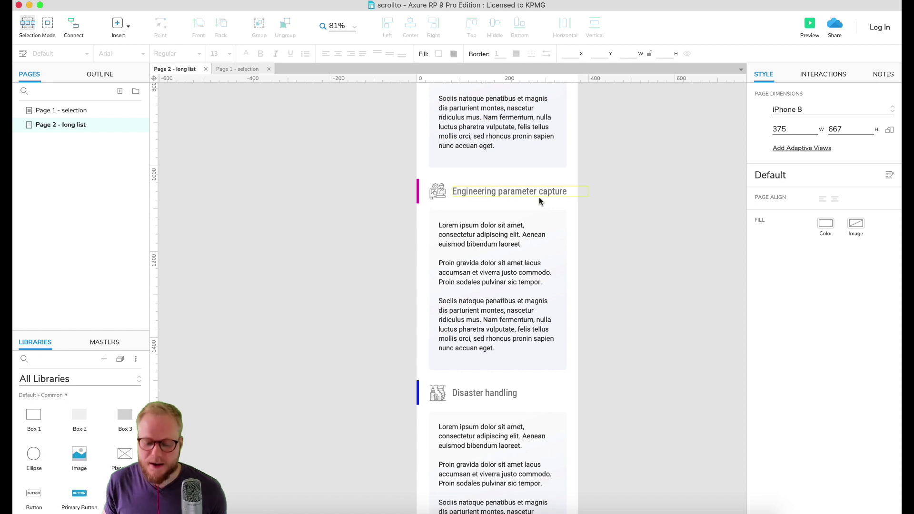
scroll(541, 198, up, 5)
scroll(541, 199, up, 15)
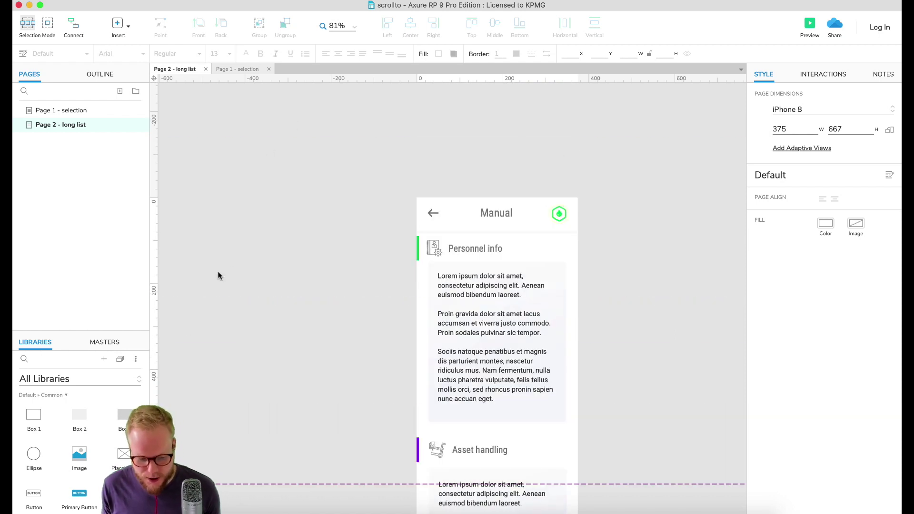
Draw a Hot Spot over the long-list back arrow and size it to 66×73.
scroll(509, 230, down, 1)
scroll(90, 471, down, 5)
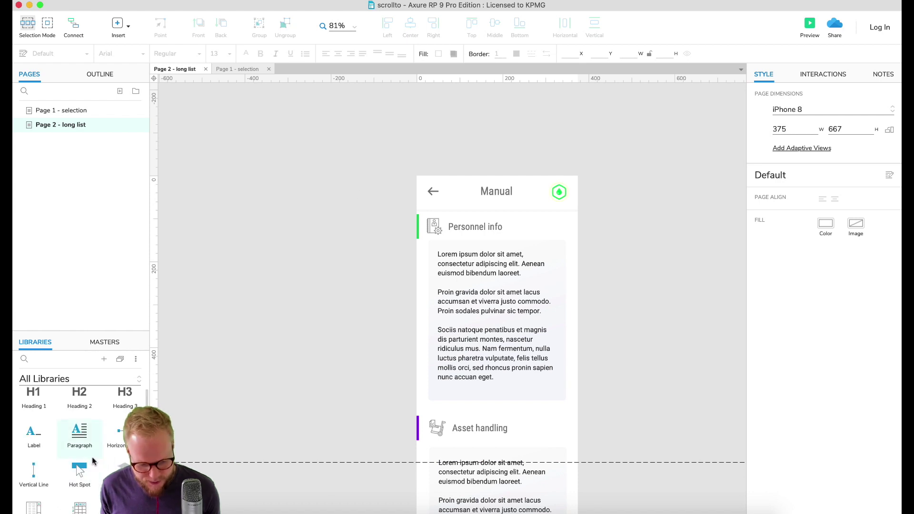
drag(124, 458, 419, 177)
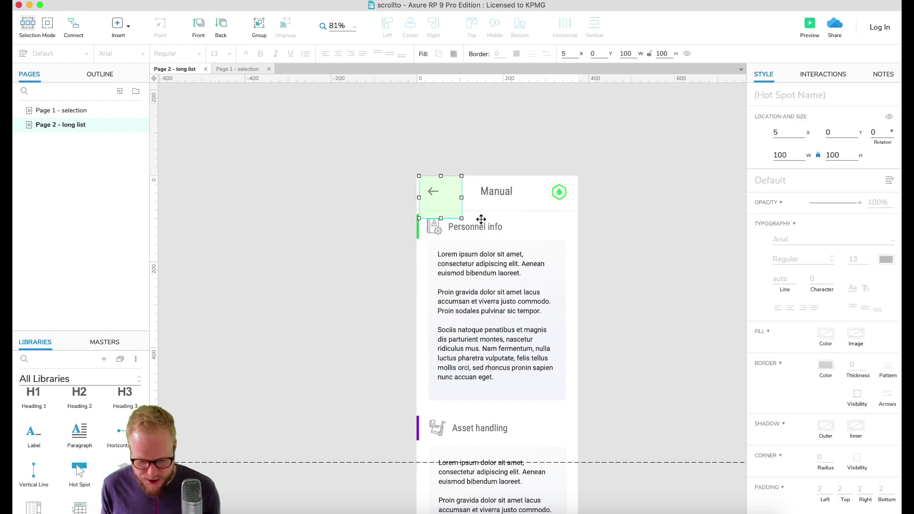
drag(461, 219, 447, 207)
Give the hot spot an OnClick Open Link to Page 1 - selection, then select it for copying.
click(822, 75)
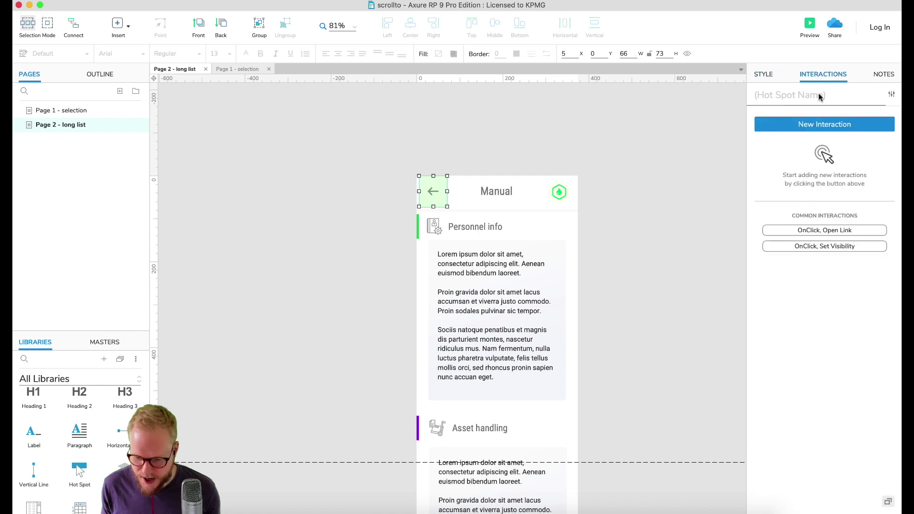
click(811, 125)
click(780, 146)
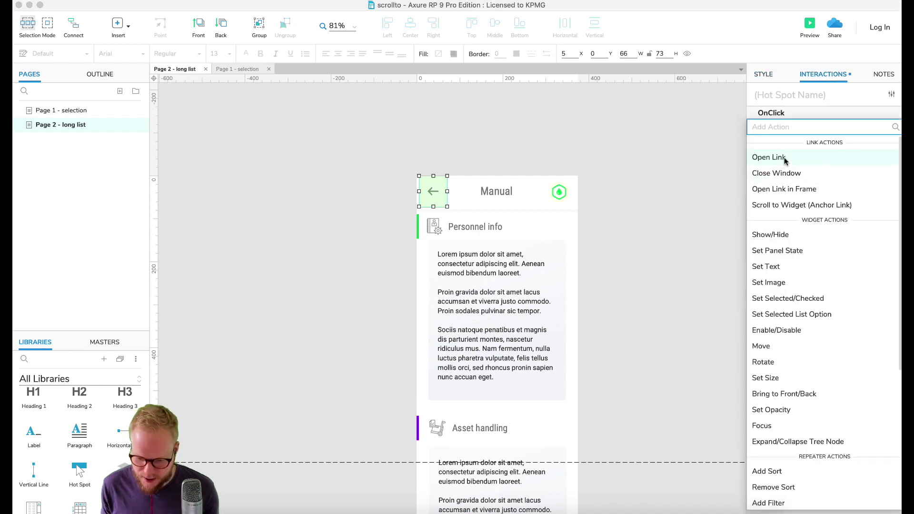
click(783, 155)
click(804, 184)
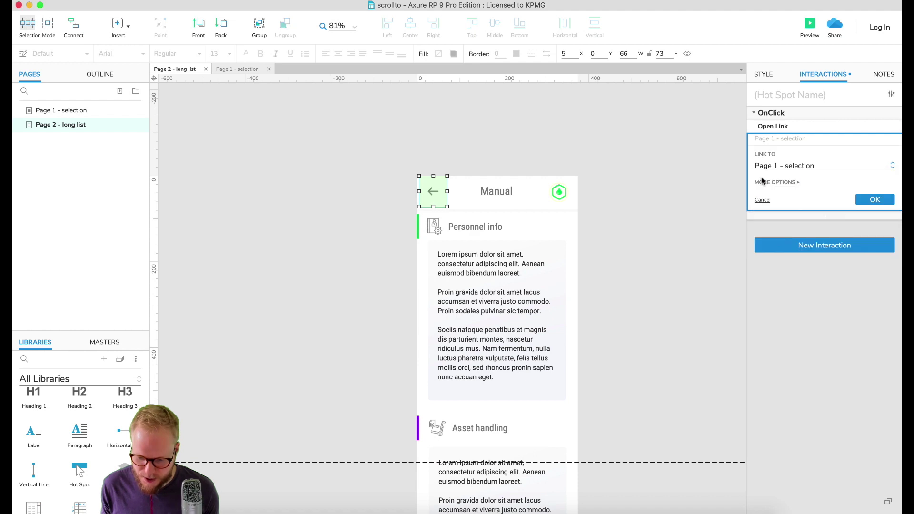
click(875, 200)
click(485, 151)
click(432, 181)
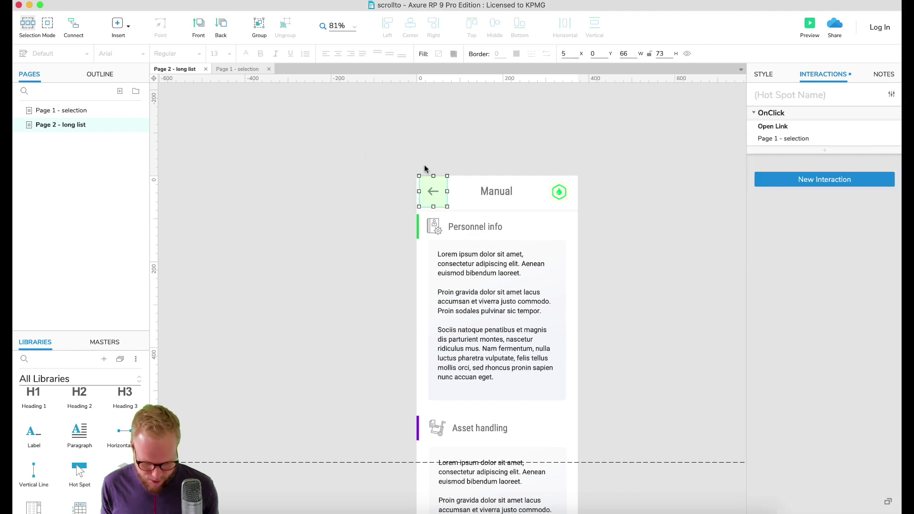
double_click(52, 110)
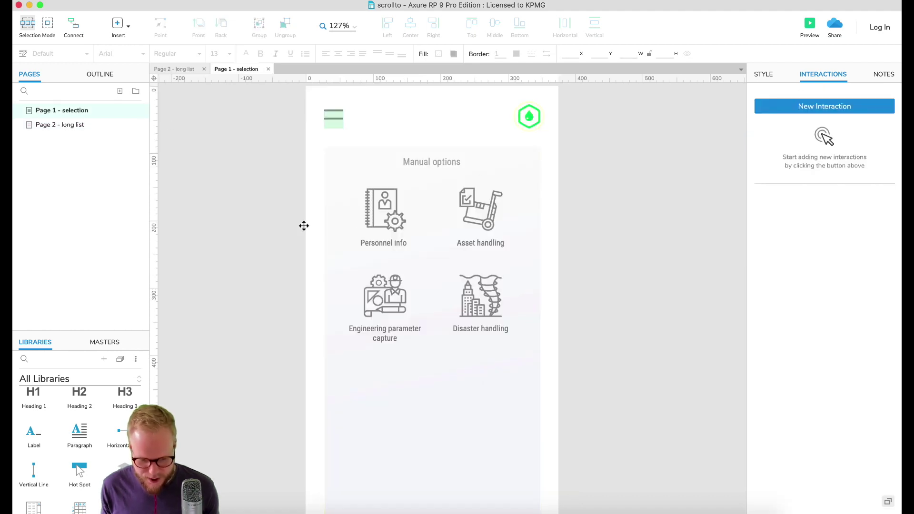
Paste the hot spot over the Personnel info tile and relink it to Page 2 - long list.
key(cmd+v)
drag(331, 87, 424, 261)
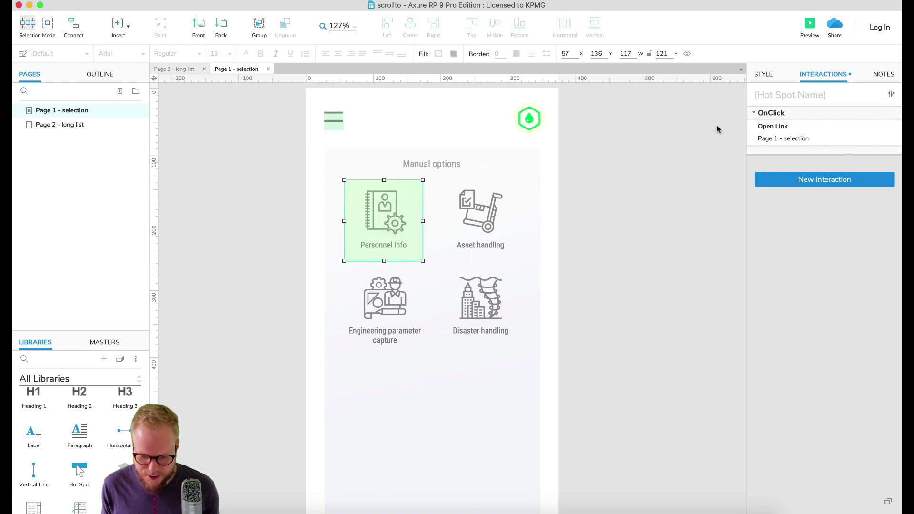
click(800, 140)
click(804, 167)
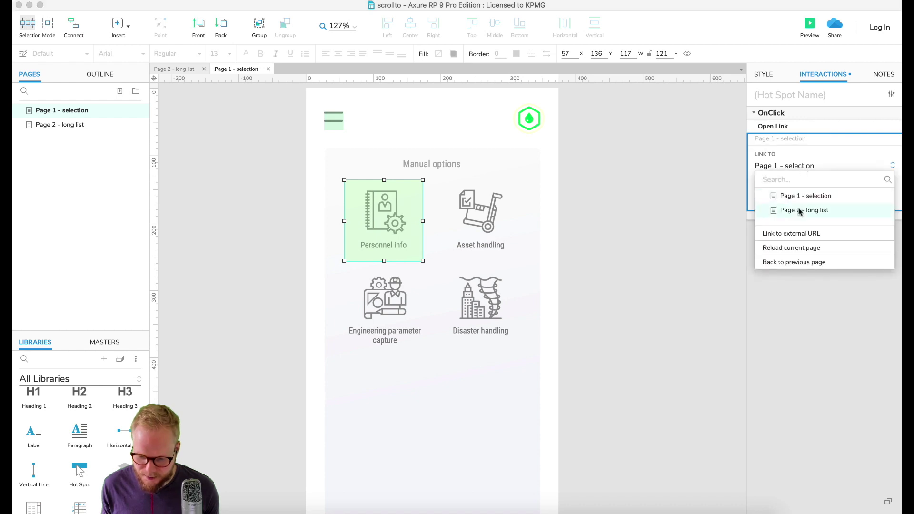
click(801, 211)
click(884, 201)
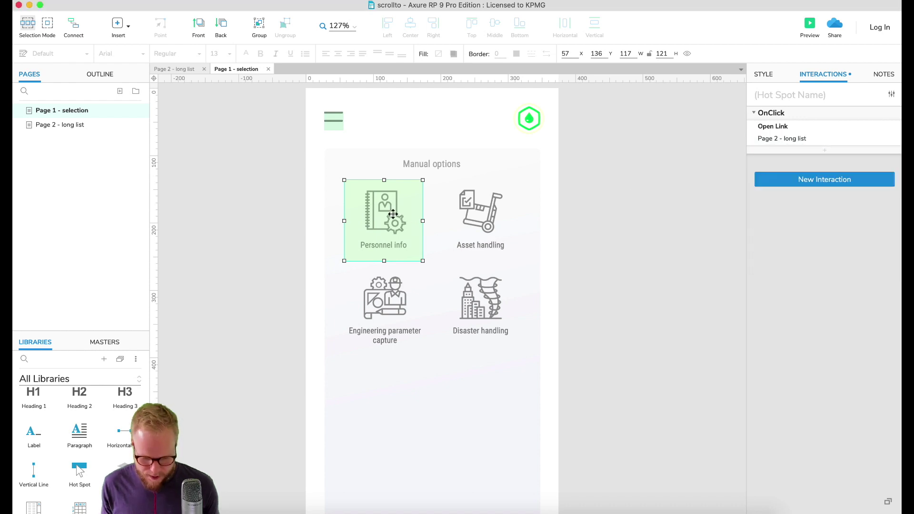
Place copies over the remaining tiles, aligning the Disaster handling hot spot to the grid.
drag(386, 205, 380, 301)
click(651, 278)
click(485, 288)
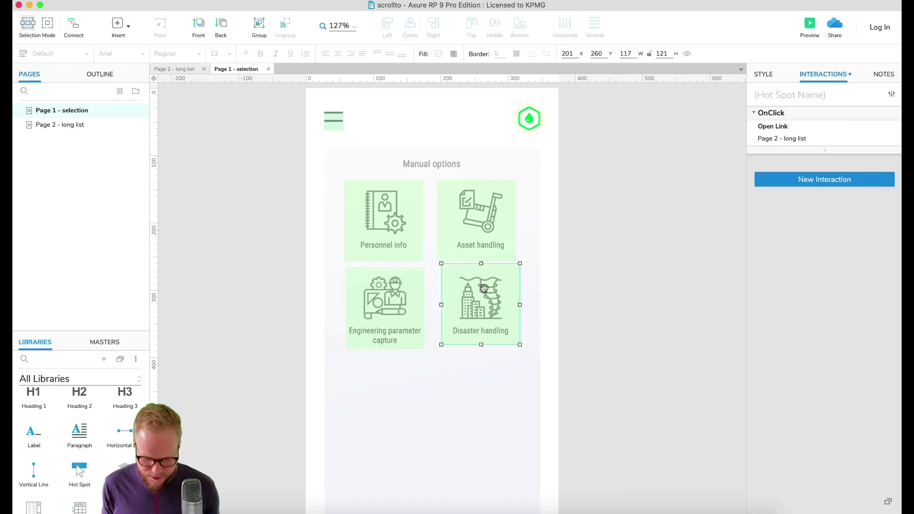
drag(485, 289, 458, 271)
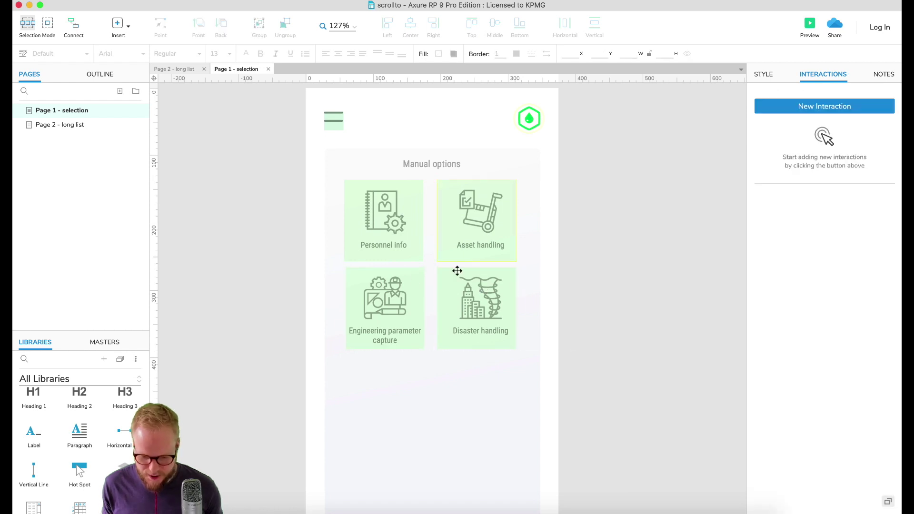
click(806, 24)
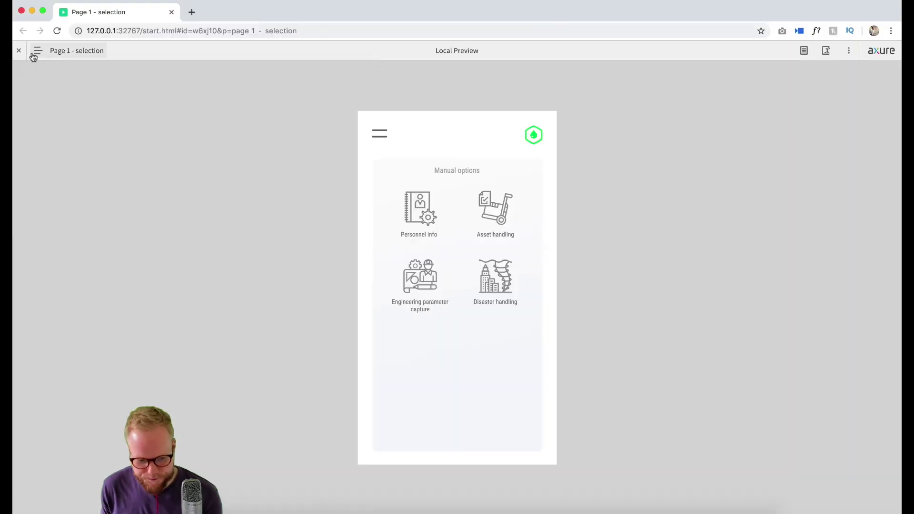
In the preview, confirm Asset handling and Engineering parameter capture open the long list and the back arrow returns.
click(21, 53)
click(484, 196)
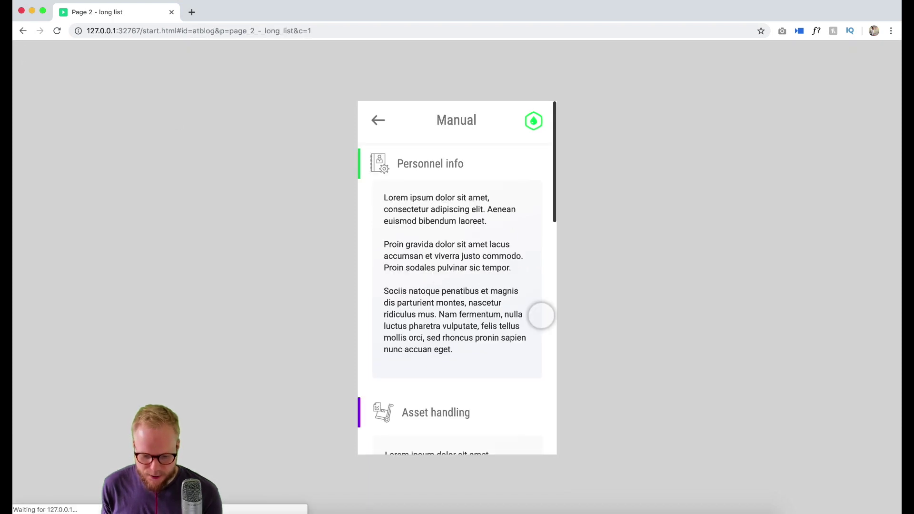
scroll(458, 286, down, 10)
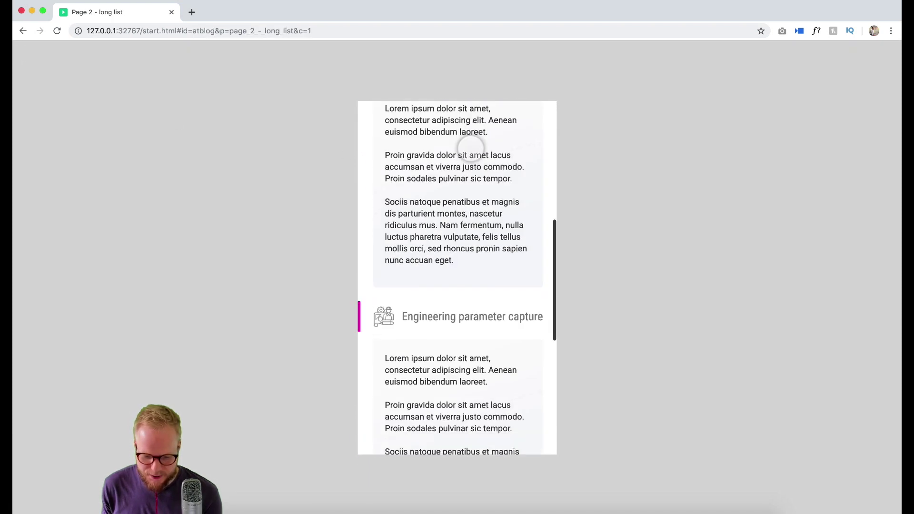
scroll(472, 157, up, 5)
scroll(479, 223, up, 6)
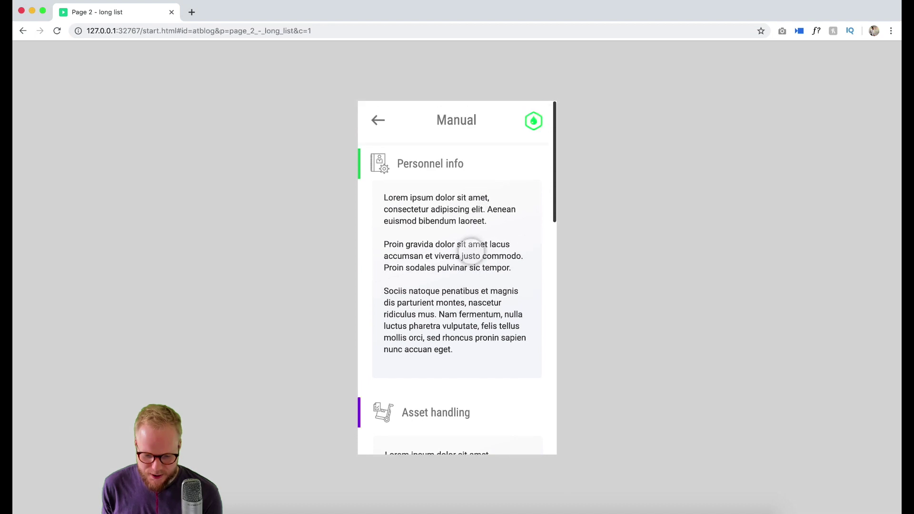
click(380, 121)
click(420, 262)
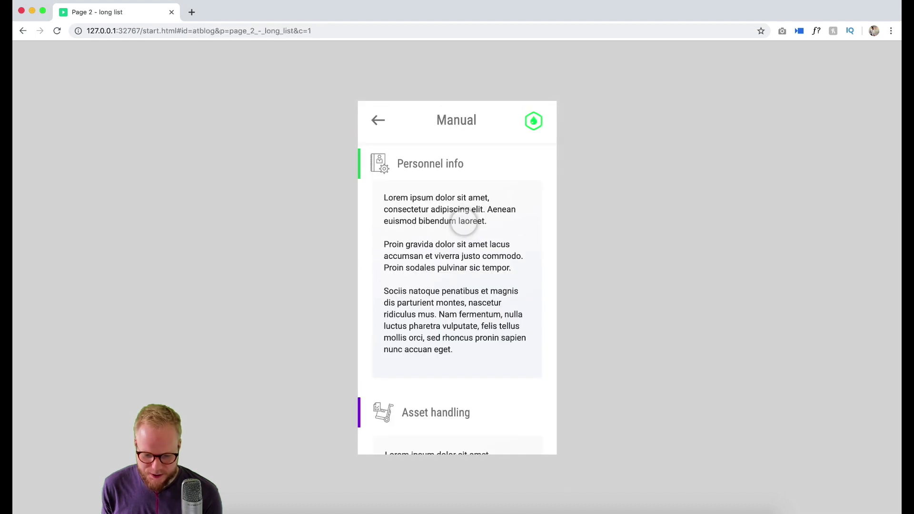
scroll(439, 190, down, 2)
scroll(439, 187, up, 2)
click(380, 122)
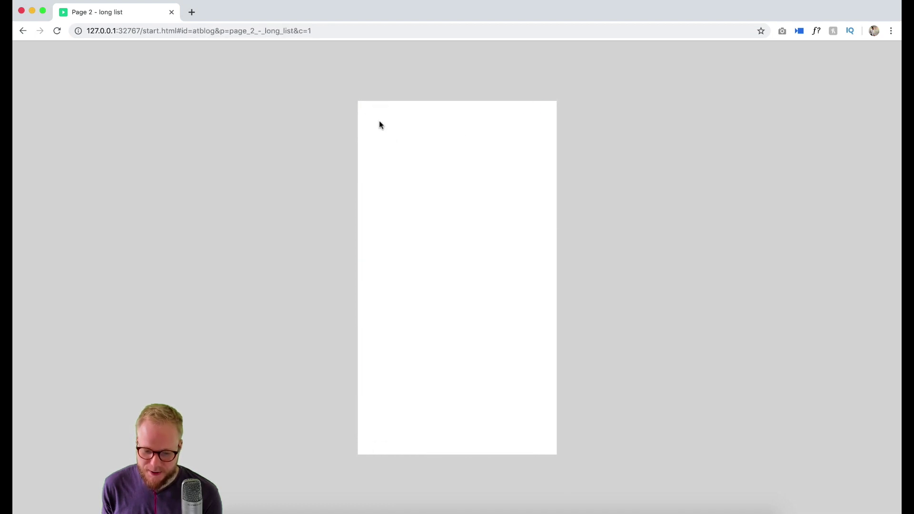
Test the remaining two tiles and the back arrow, then close the preview tab.
click(456, 281)
scroll(454, 229, down, 3)
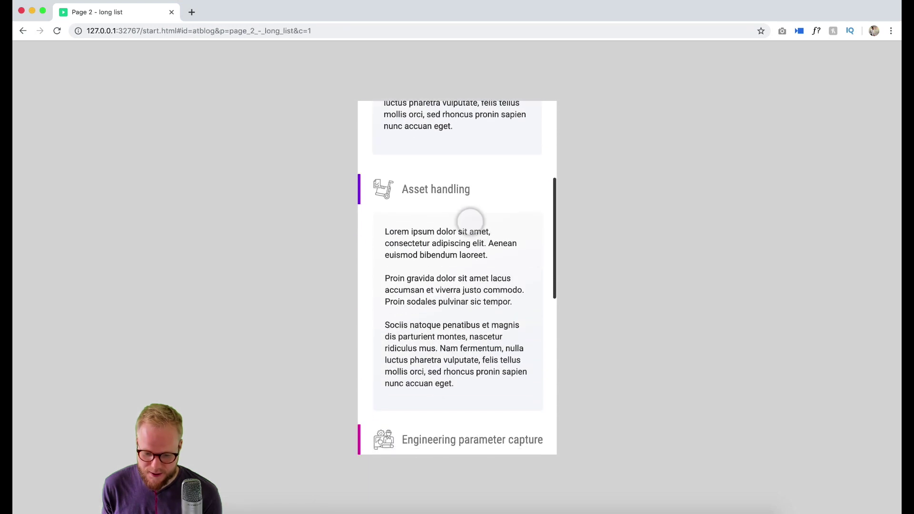
scroll(470, 221, up, 3)
click(379, 122)
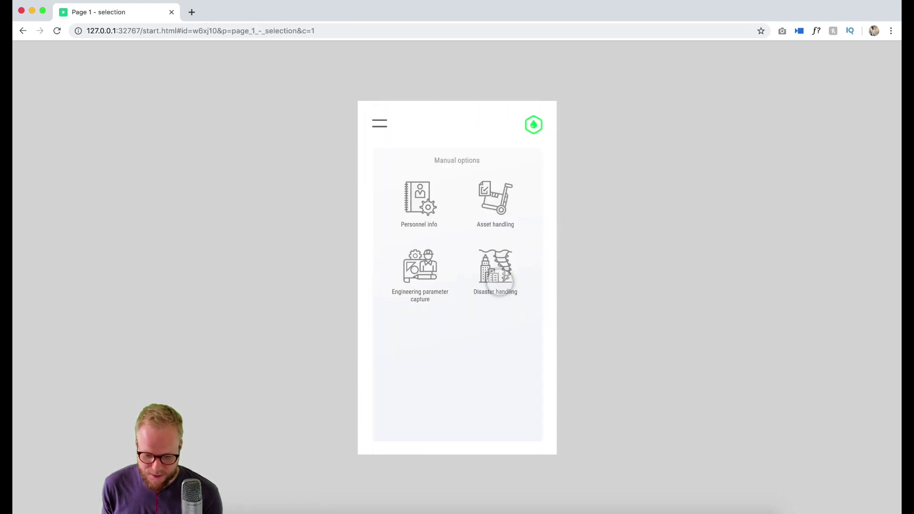
click(498, 269)
scroll(400, 142, down, 2)
scroll(416, 181, up, 2)
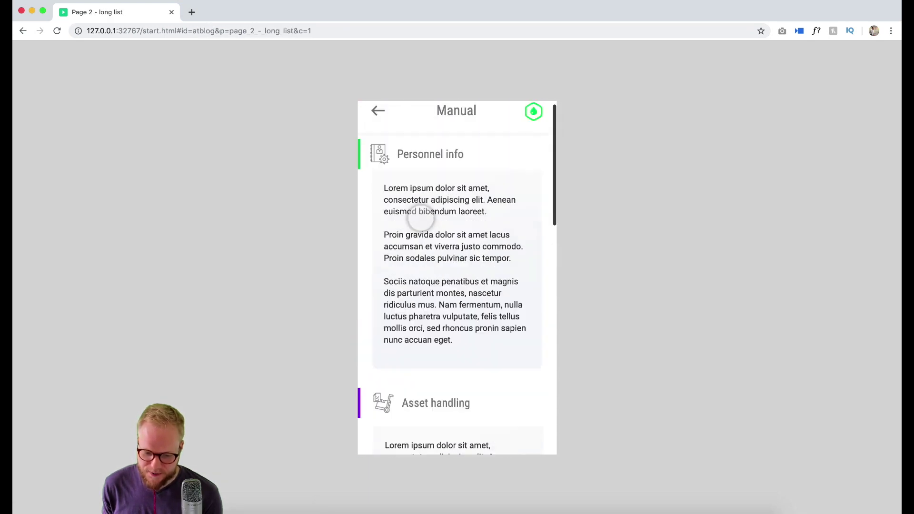
click(376, 119)
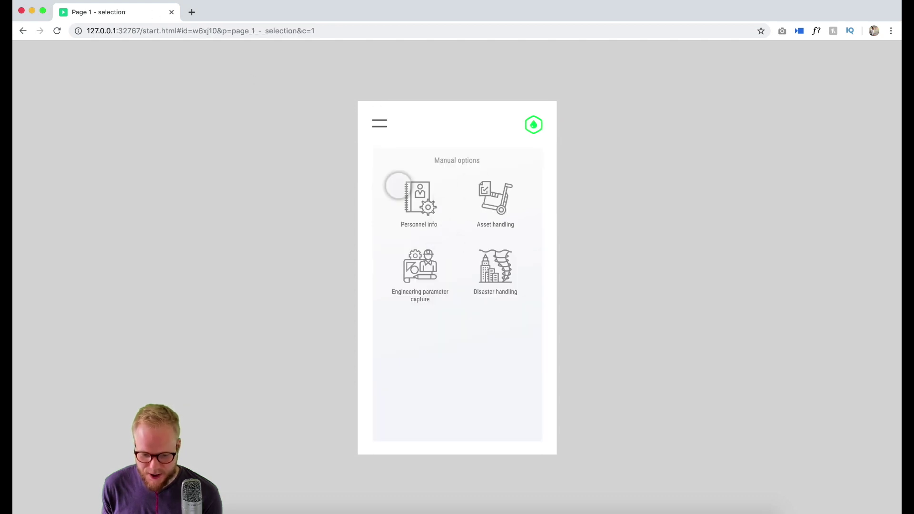
click(172, 12)
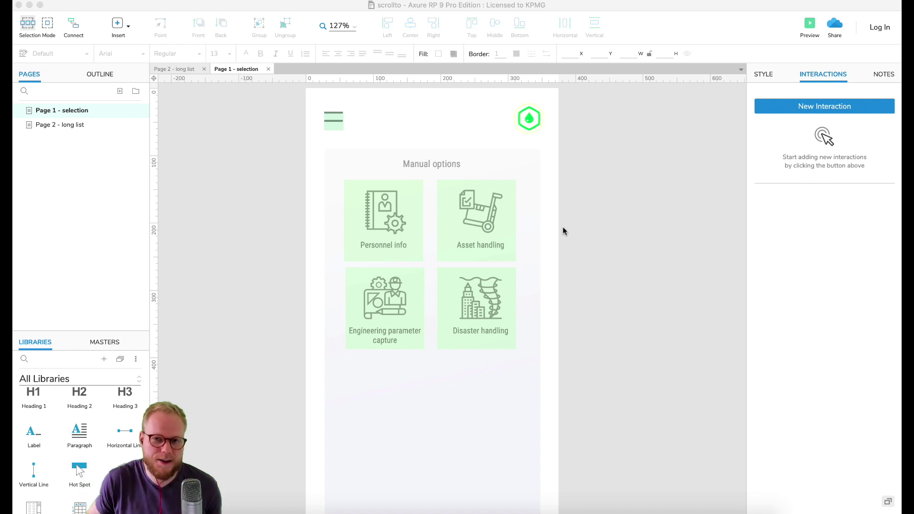
Select the Personnel info hot spot on Page 1 to show its OnClick Open Link to Page 2 - long list.
click(535, 202)
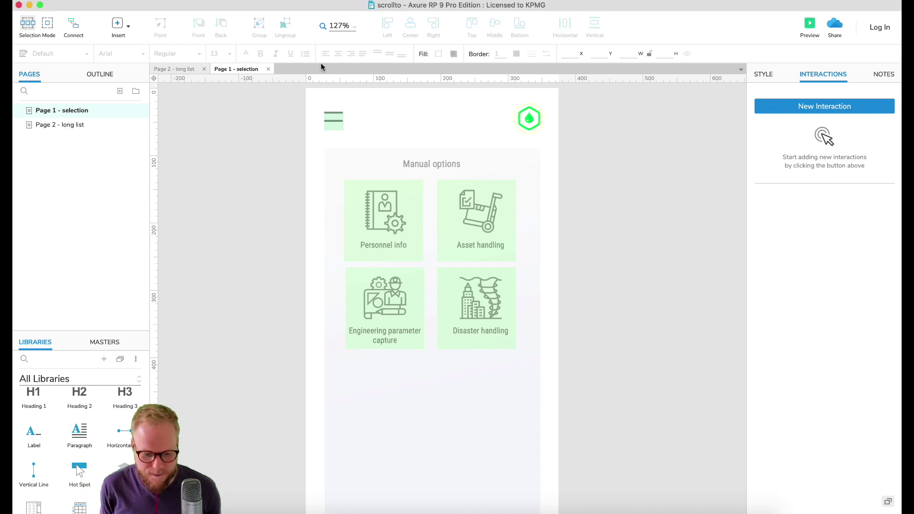
click(369, 210)
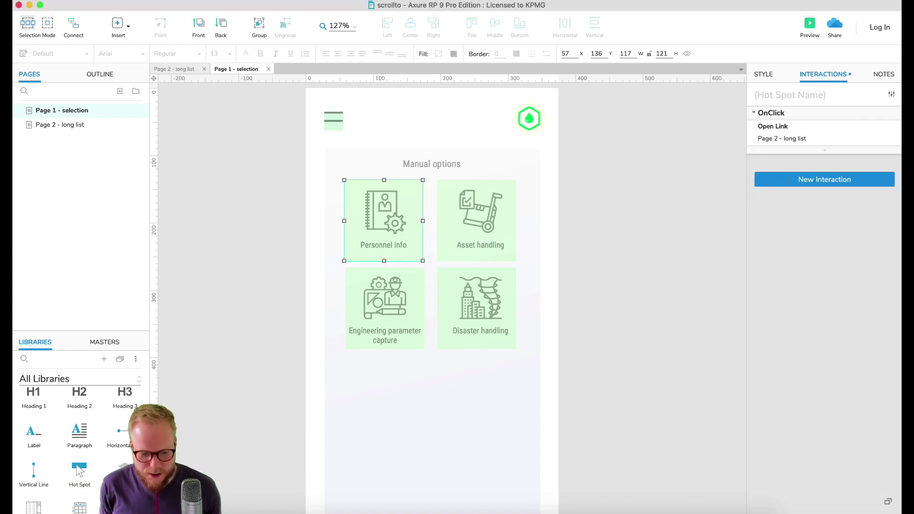
click(210, 1)
Add Gatekeeper to the Global Variables list with a default value of 0.
click(190, 47)
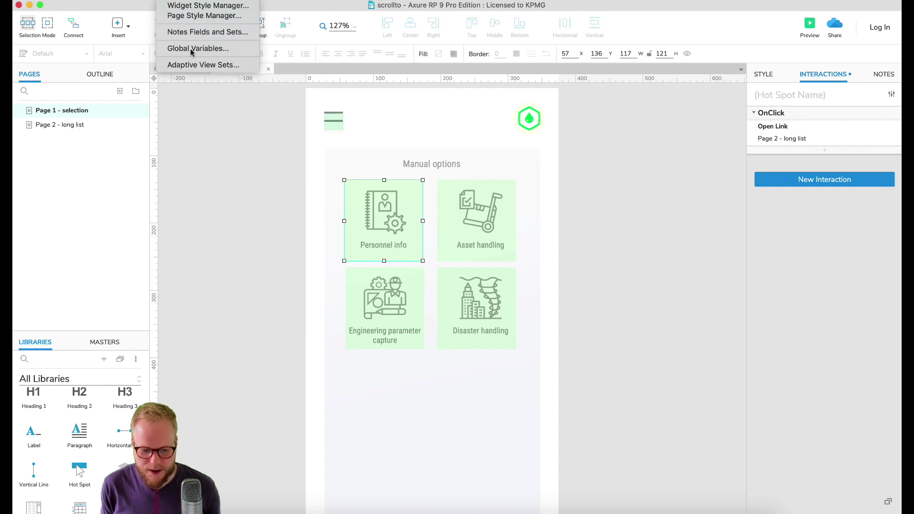
click(319, 182)
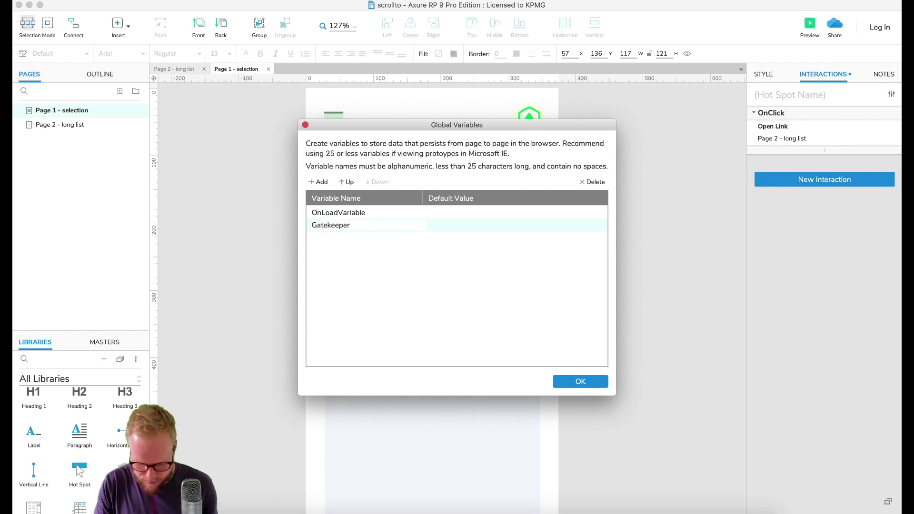
click(470, 223)
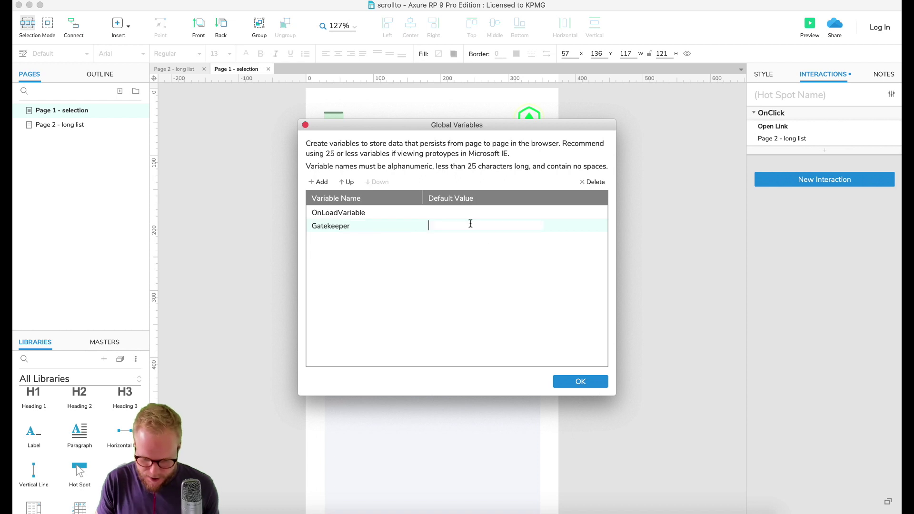
text(0)
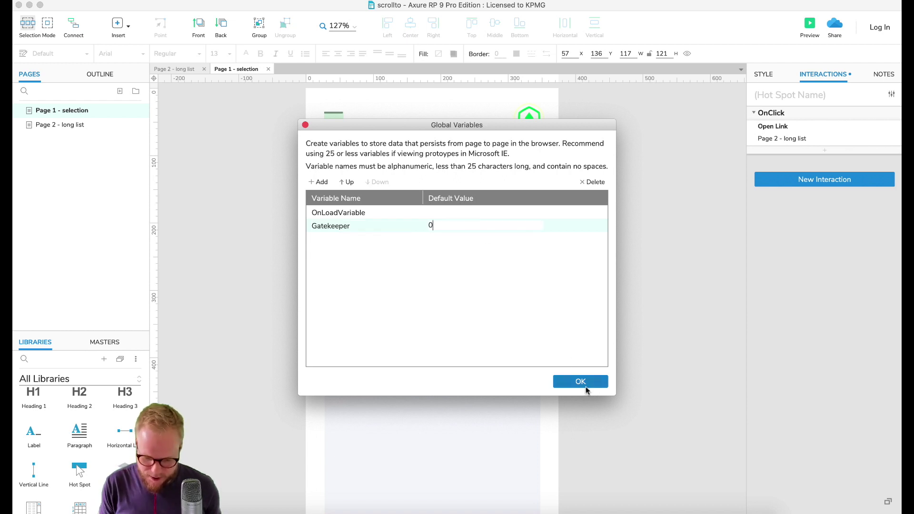
click(585, 384)
click(637, 299)
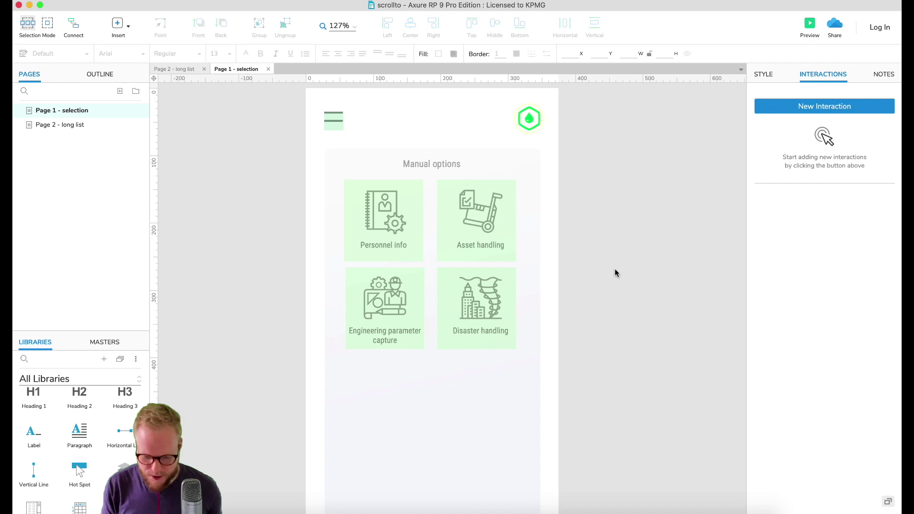
Add a Set Variable Value action Gatekeeper = 1 to Personnel info's OnClick, ordered before Open Link.
click(399, 224)
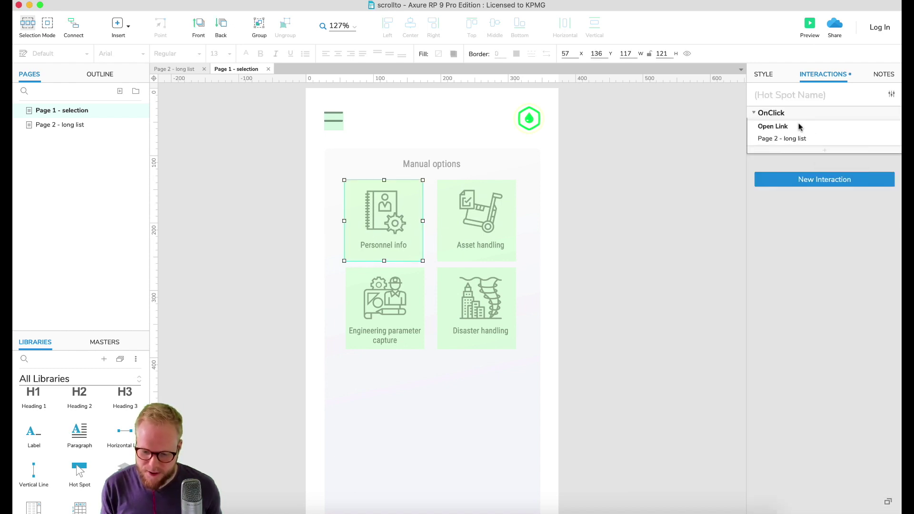
click(826, 149)
scroll(766, 376, down, 5)
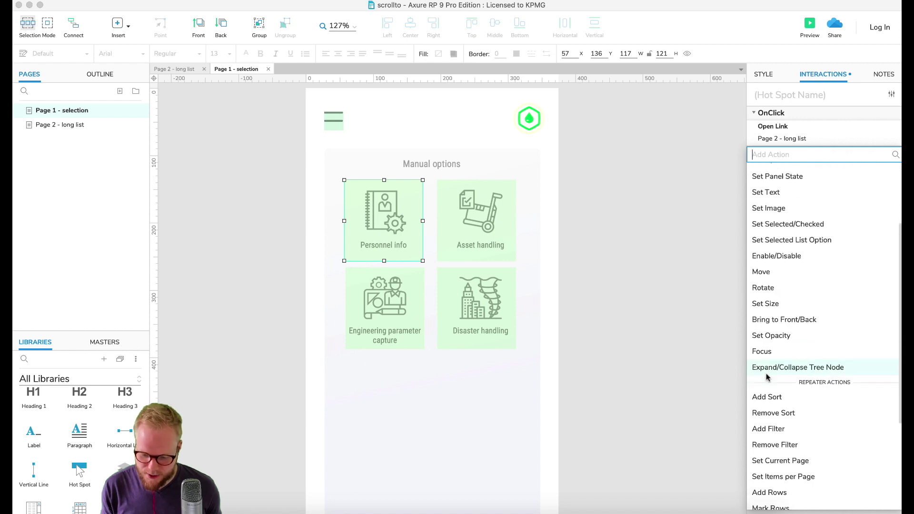
scroll(791, 415, down, 2)
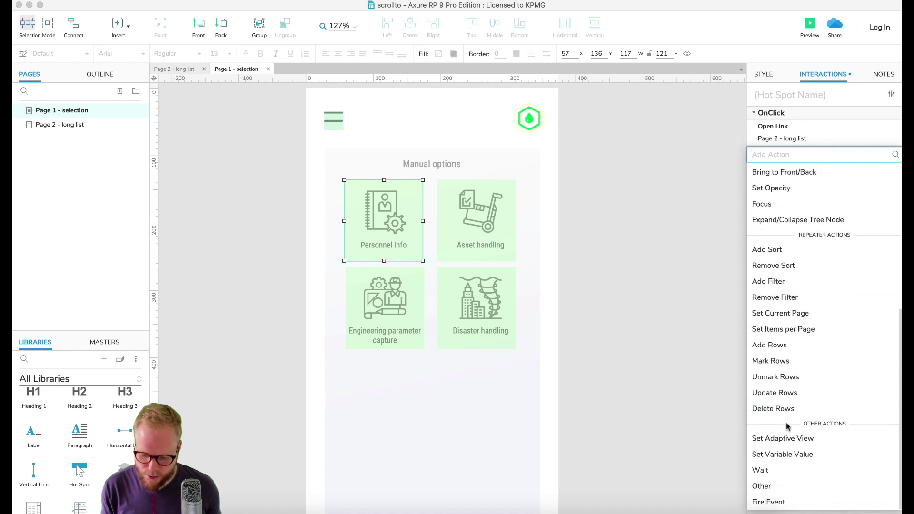
click(783, 454)
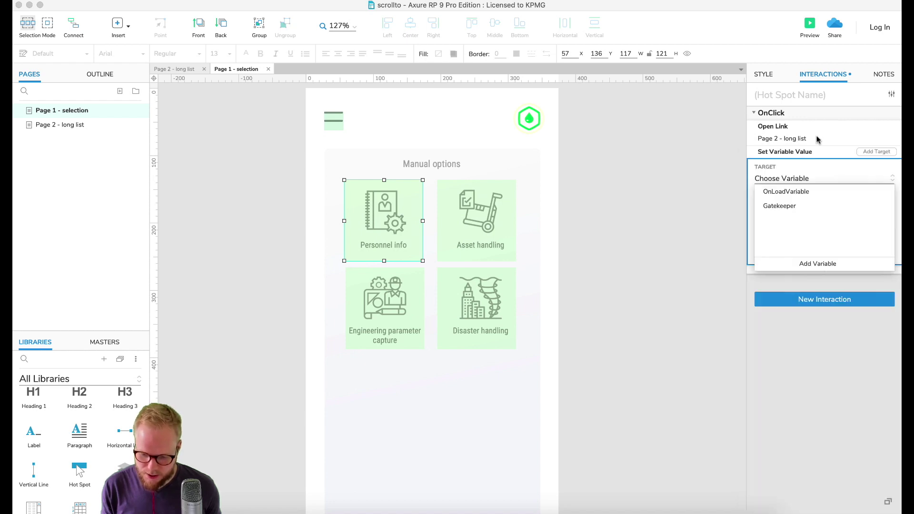
click(789, 207)
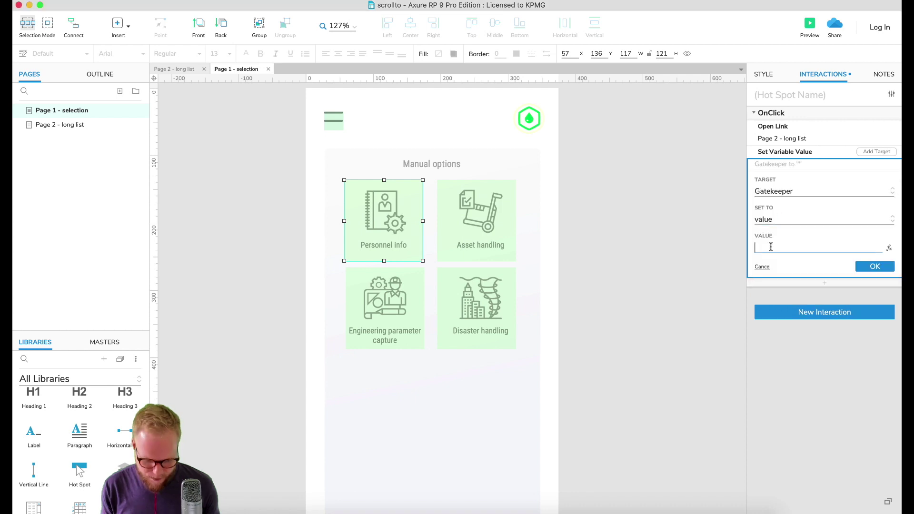
click(876, 266)
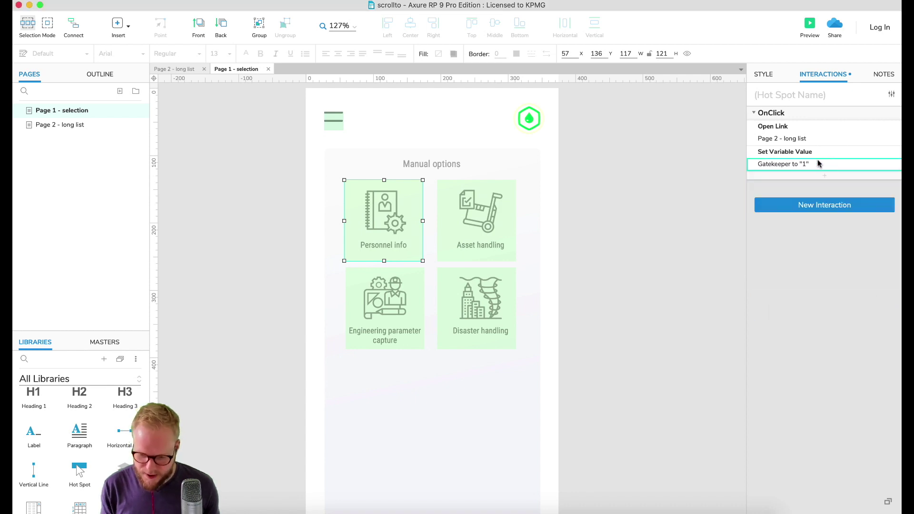
drag(828, 152, 820, 120)
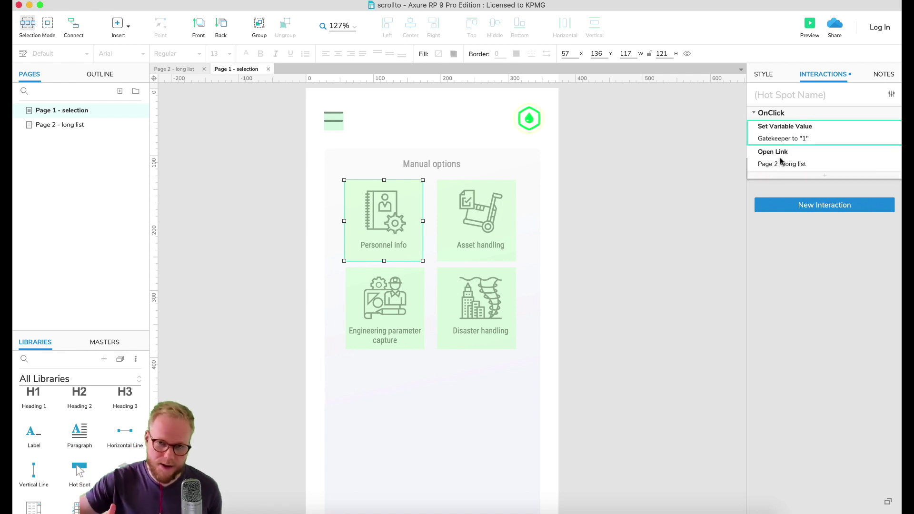
mouse_move(820, 129)
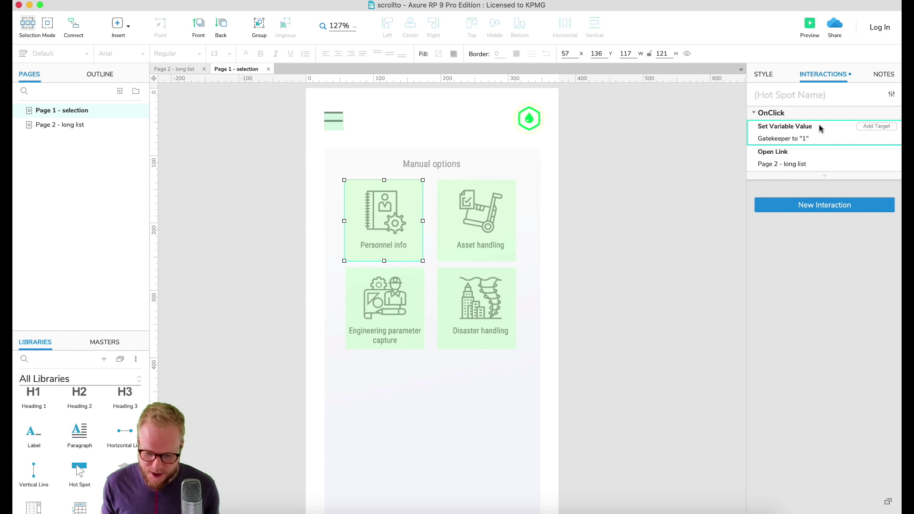
Paste the Gatekeeper action onto the Asset handling hot spot, move it above Open Link, set value 2.
click(479, 213)
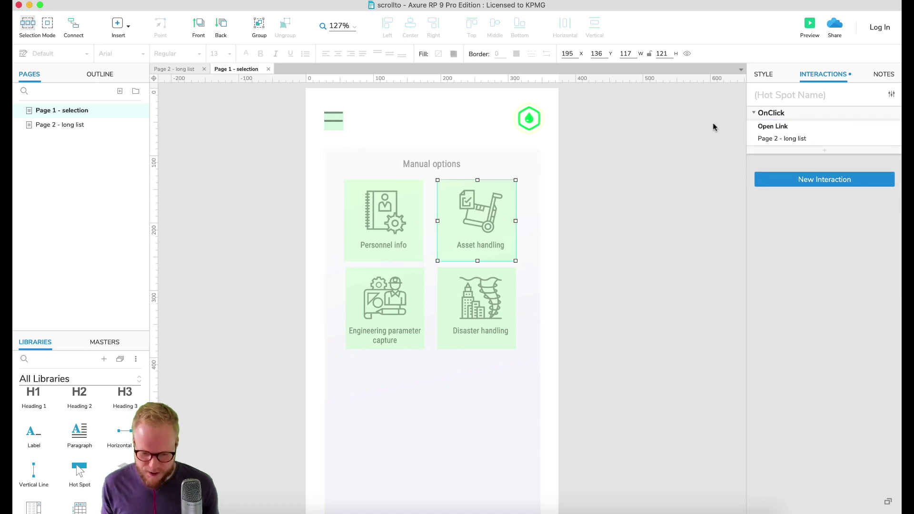
key(super+v)
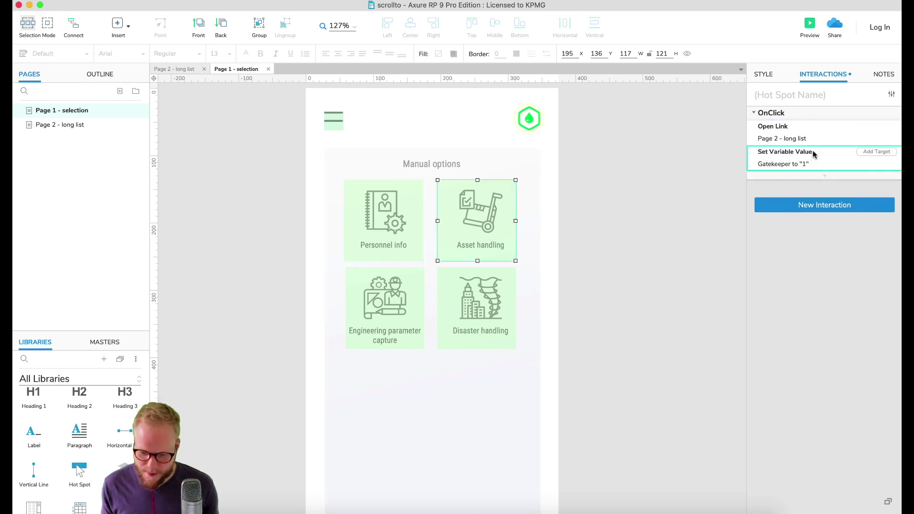
drag(820, 125, 806, 143)
click(806, 143)
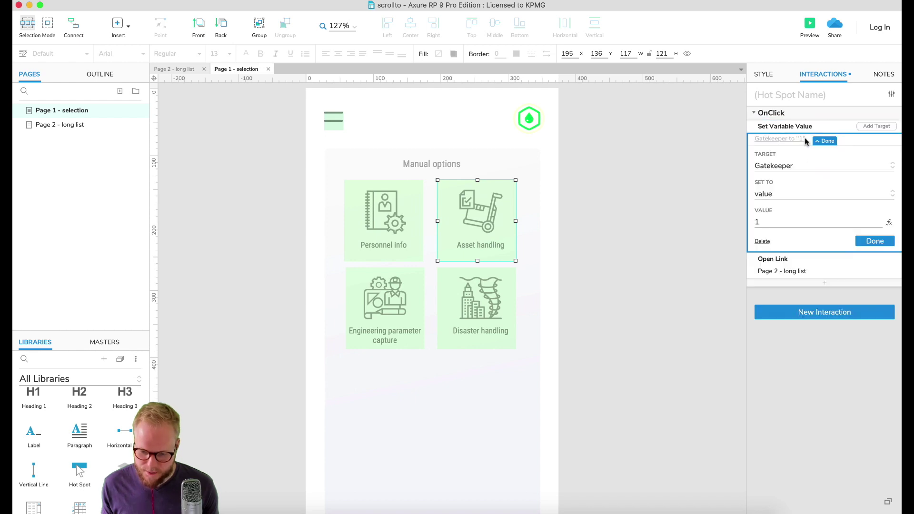
key(BackSpace)
text(2)
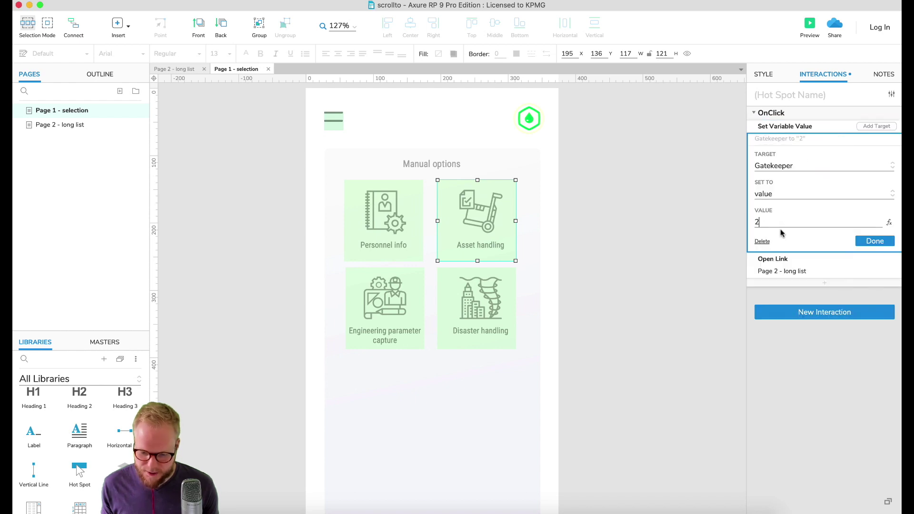
click(875, 241)
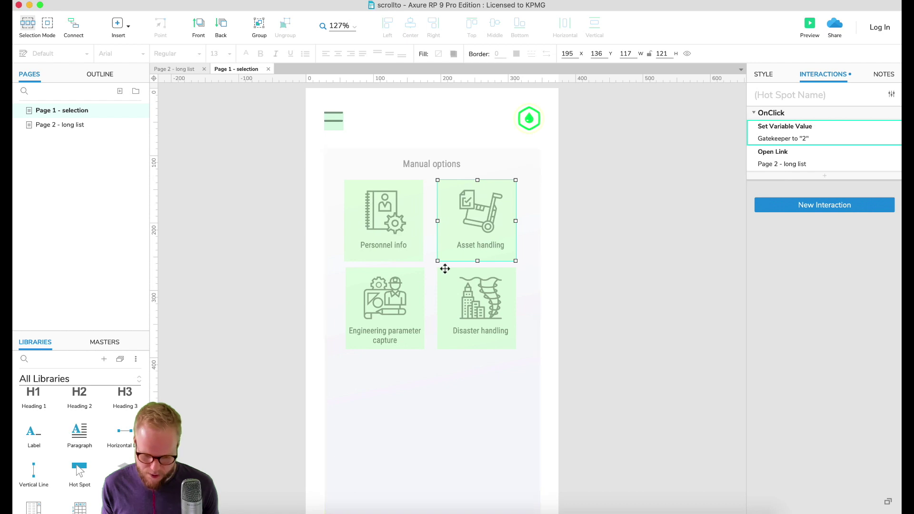
Paste the Gatekeeper action onto Engineering parameter capture, ordered before Open Link, with value 3.
click(404, 285)
click(800, 127)
key(ctrl+v)
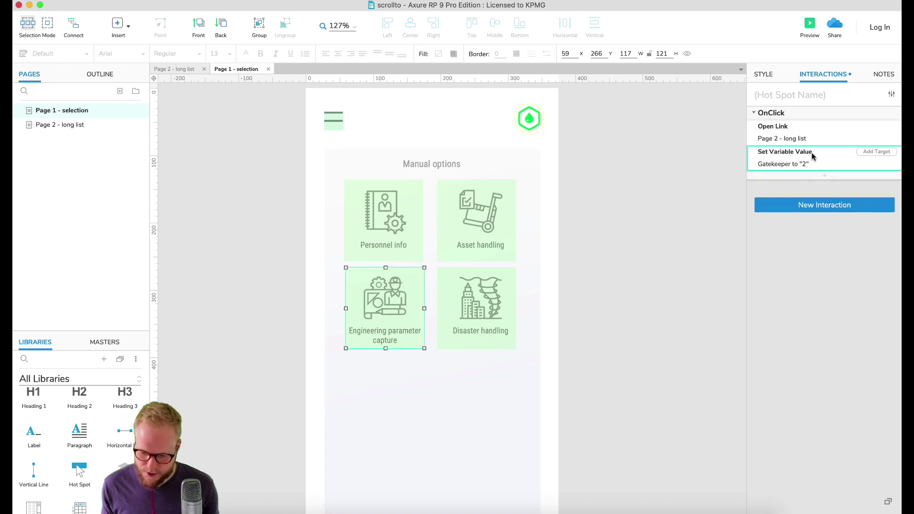
drag(787, 129, 791, 128)
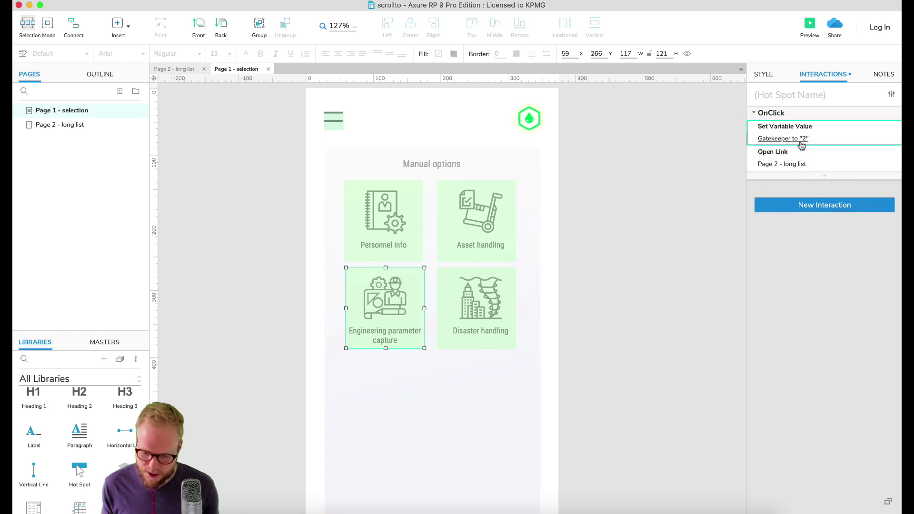
click(803, 138)
double_click(755, 223)
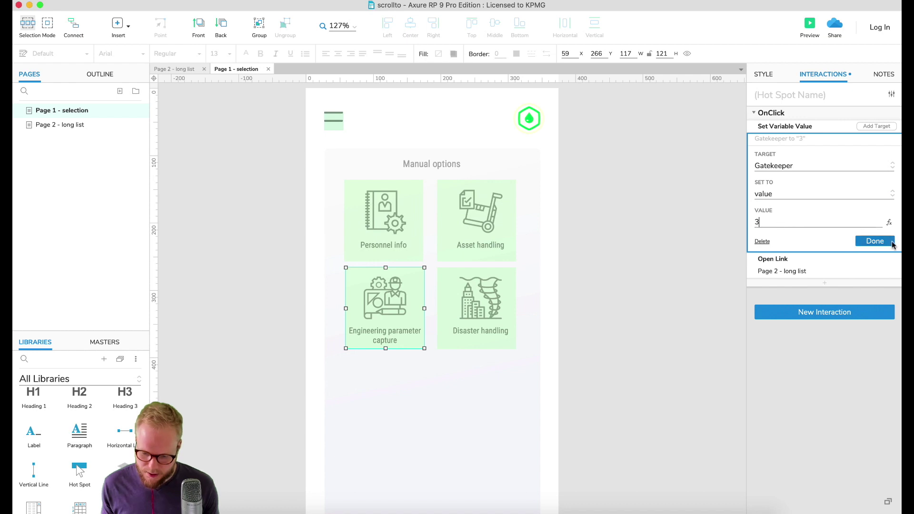
text(3)
click(860, 241)
Paste the Gatekeeper action onto Disaster handling, ordered before Open Link, with value 4.
click(508, 272)
key(super+v)
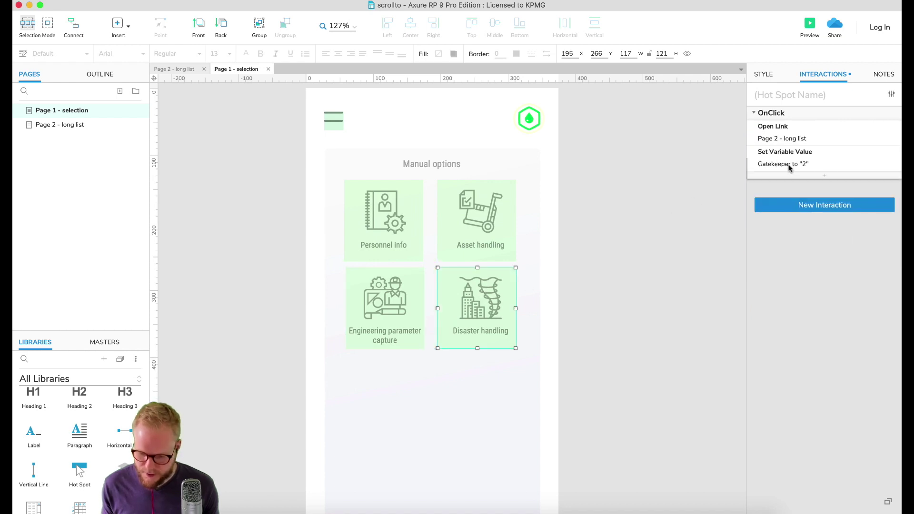
drag(805, 152, 792, 129)
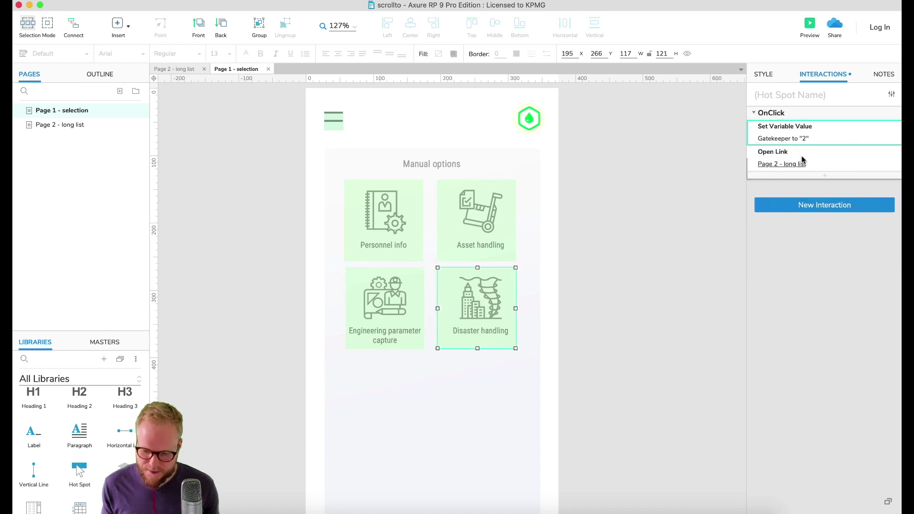
click(804, 139)
drag(778, 224, 723, 226)
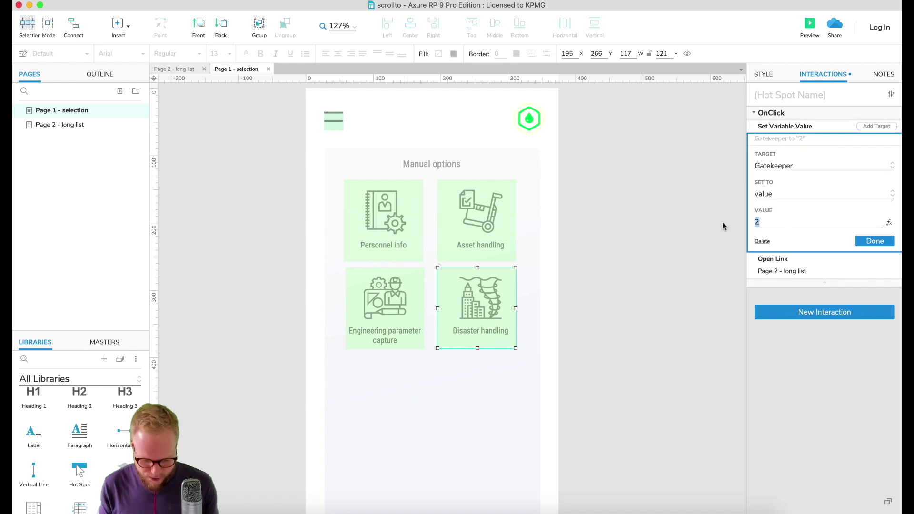
click(876, 241)
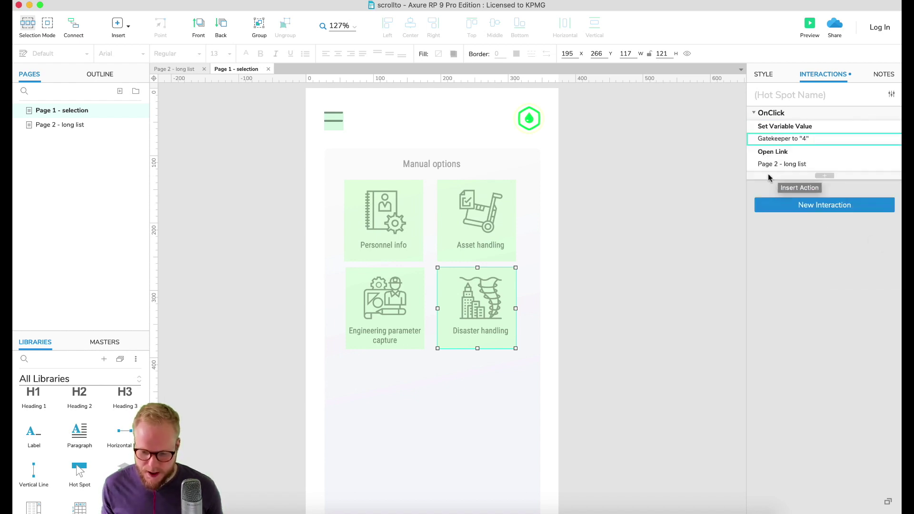
click(690, 196)
click(489, 292)
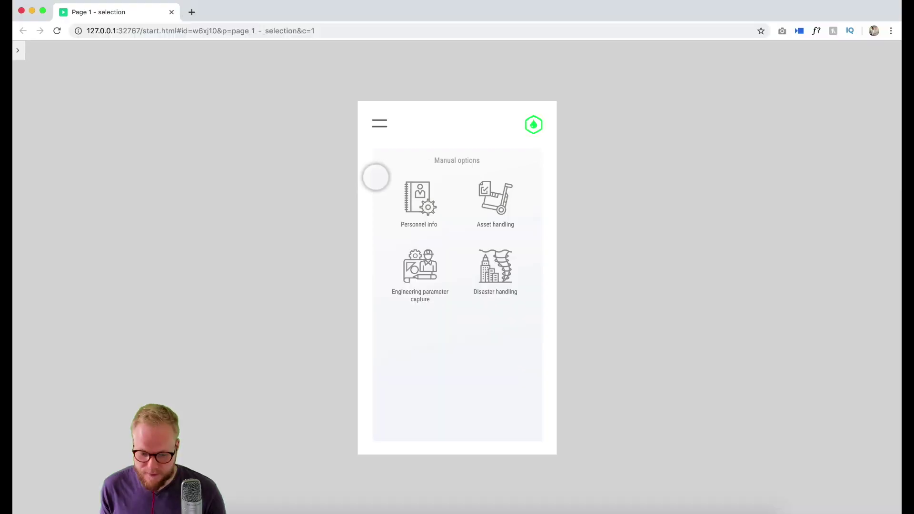
Replace the old preview with a fresh one, tap Asset handling to reach the long list, then close it.
click(408, 195)
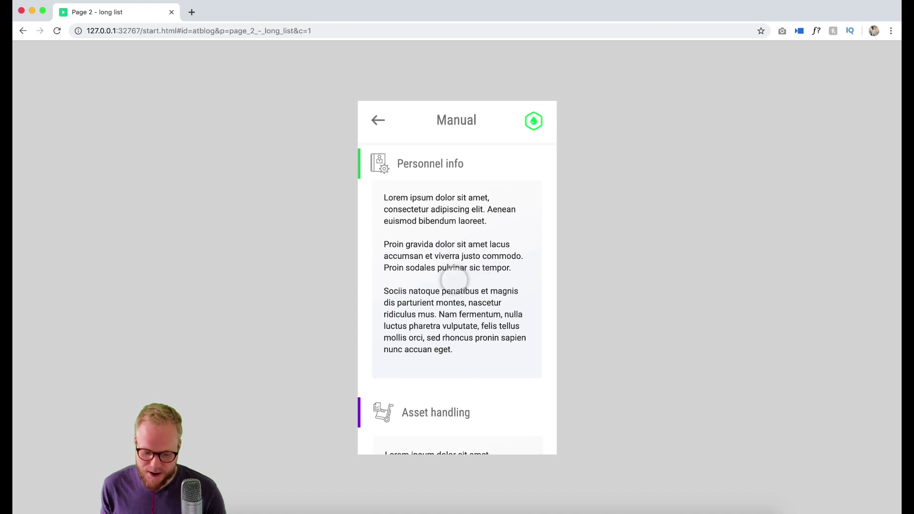
scroll(457, 281, down, 5)
click(172, 13)
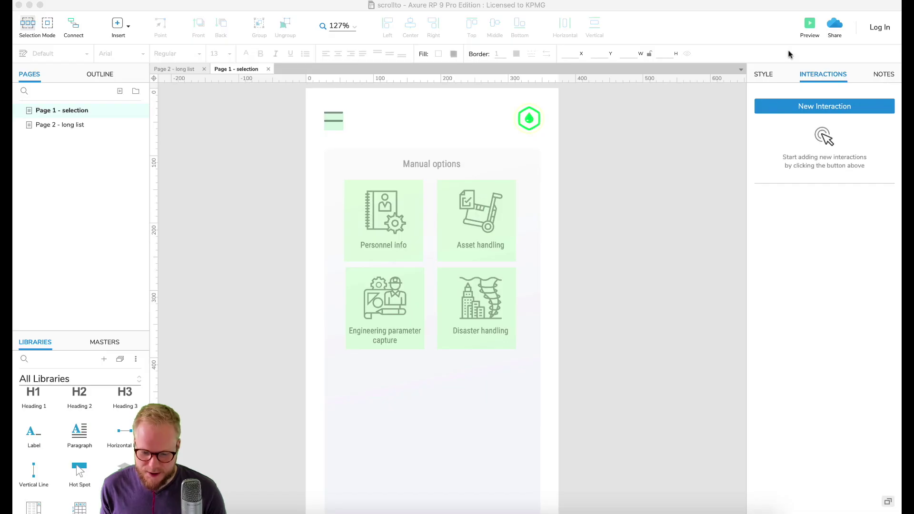
click(800, 37)
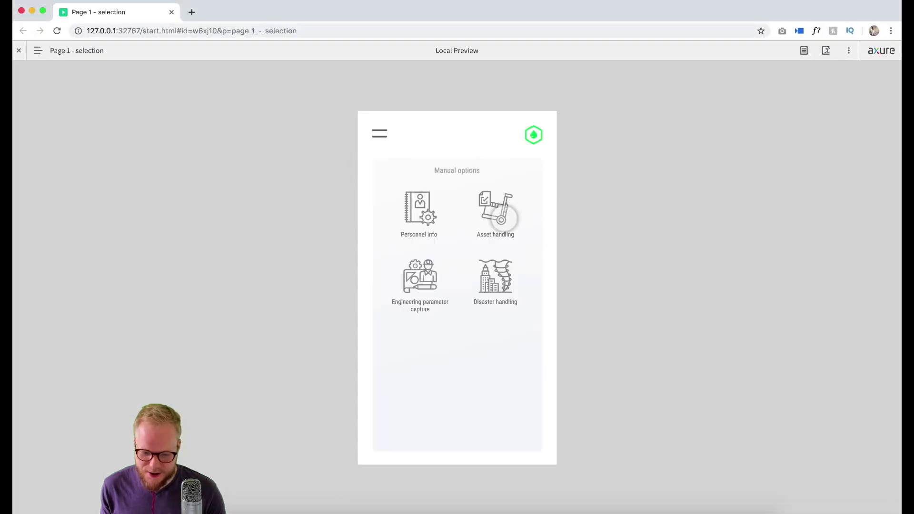
click(500, 219)
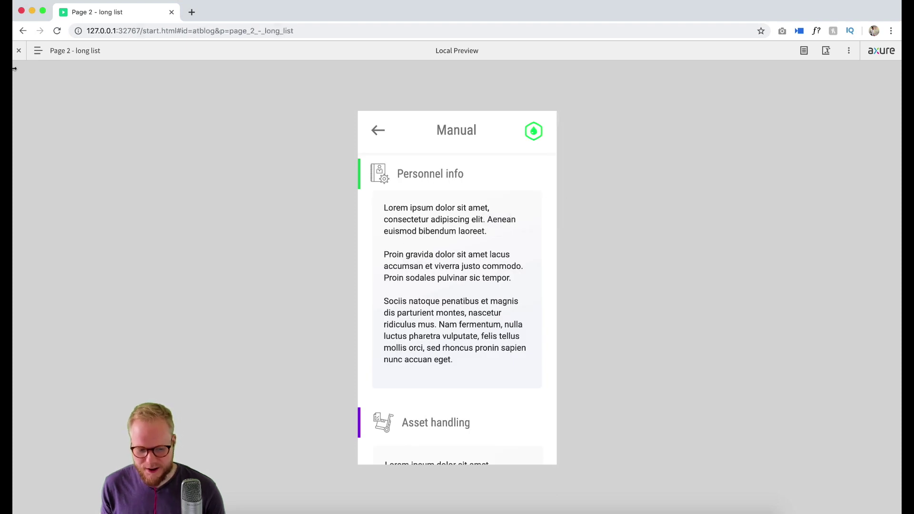
click(18, 52)
click(172, 12)
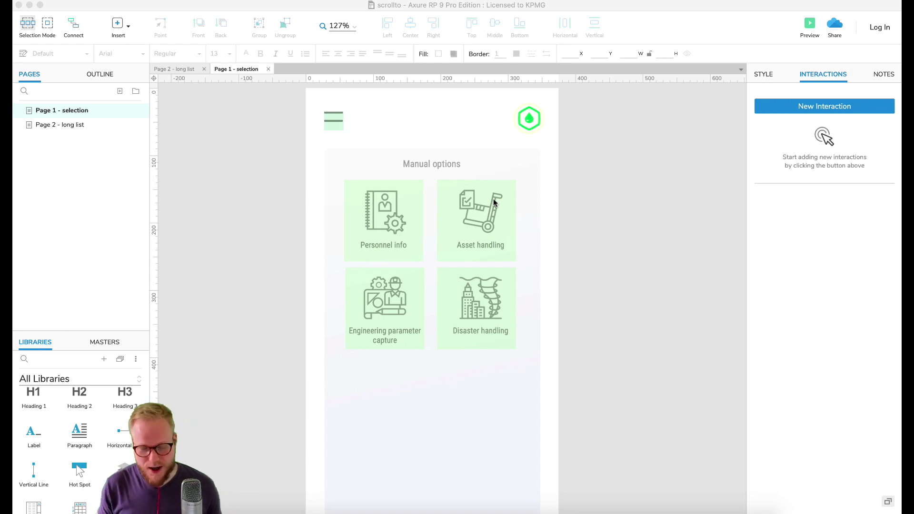
On Page 2 - long list, add an action-less OnPageLoad event and open its Case 1 Condition Builder.
click(59, 126)
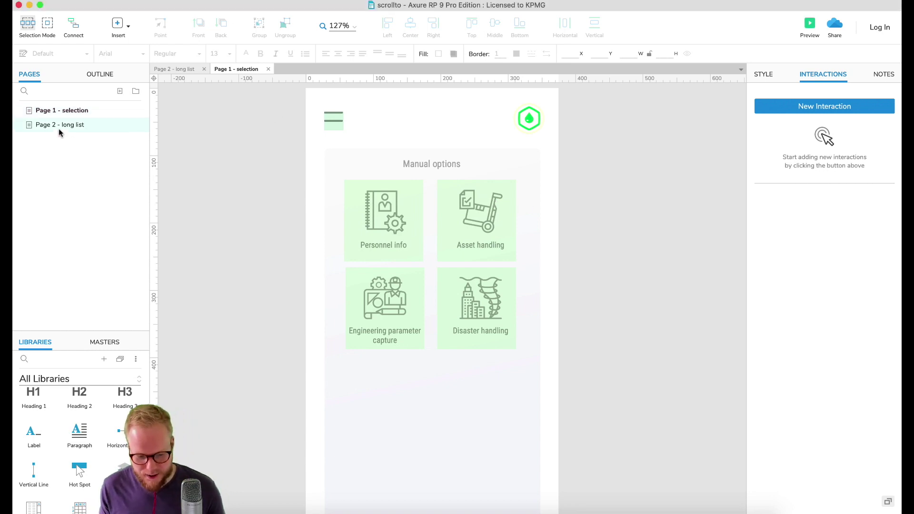
click(630, 196)
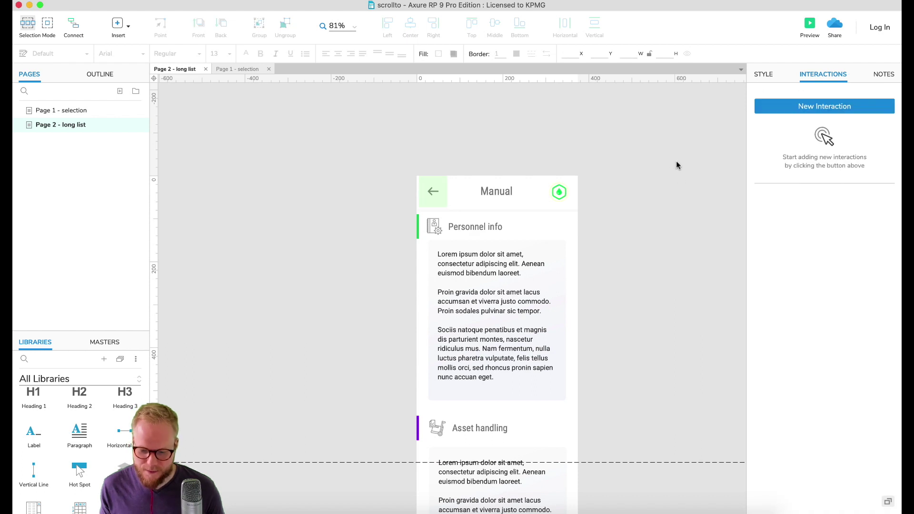
click(840, 109)
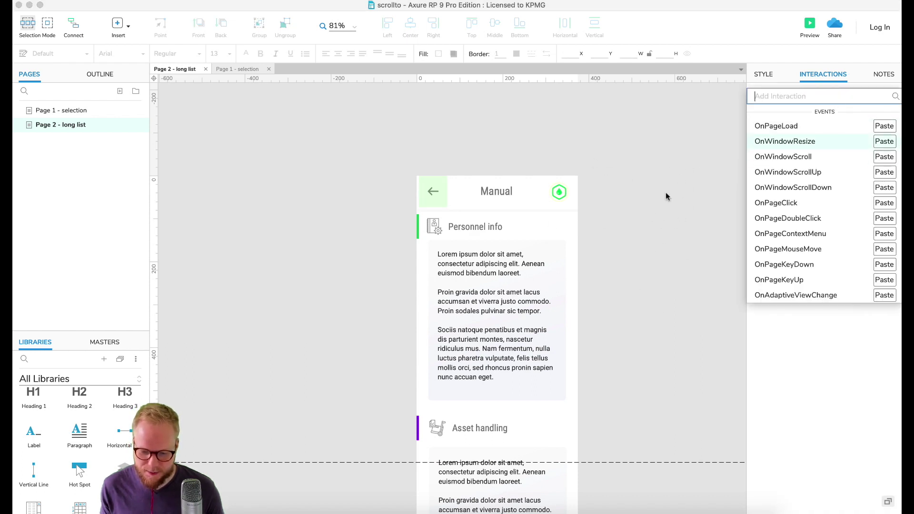
click(777, 127)
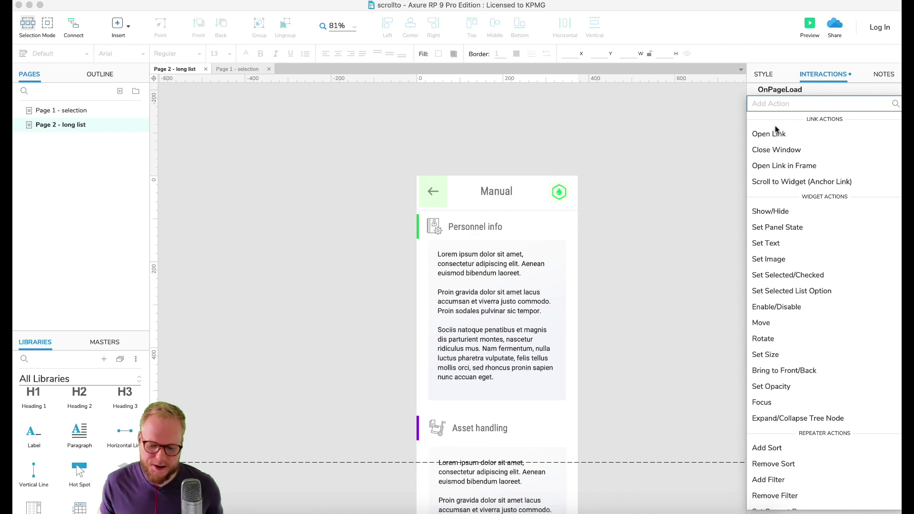
click(875, 90)
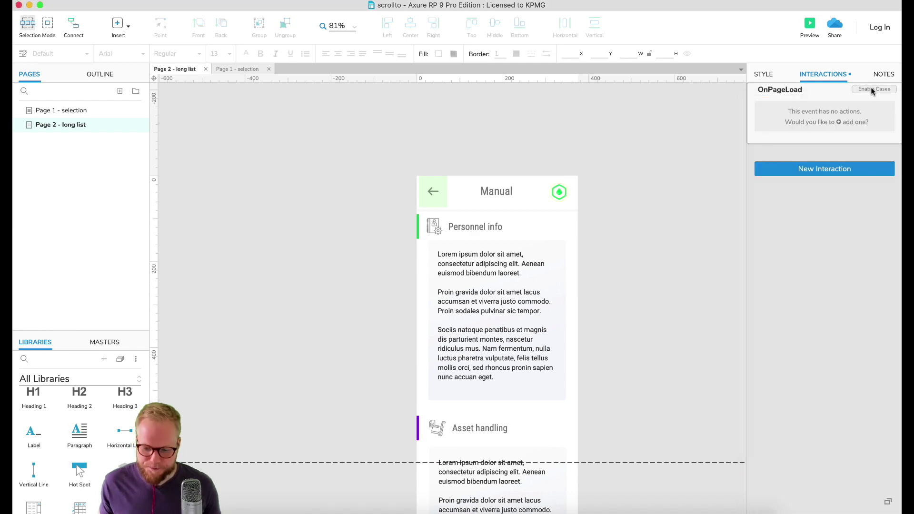
click(873, 90)
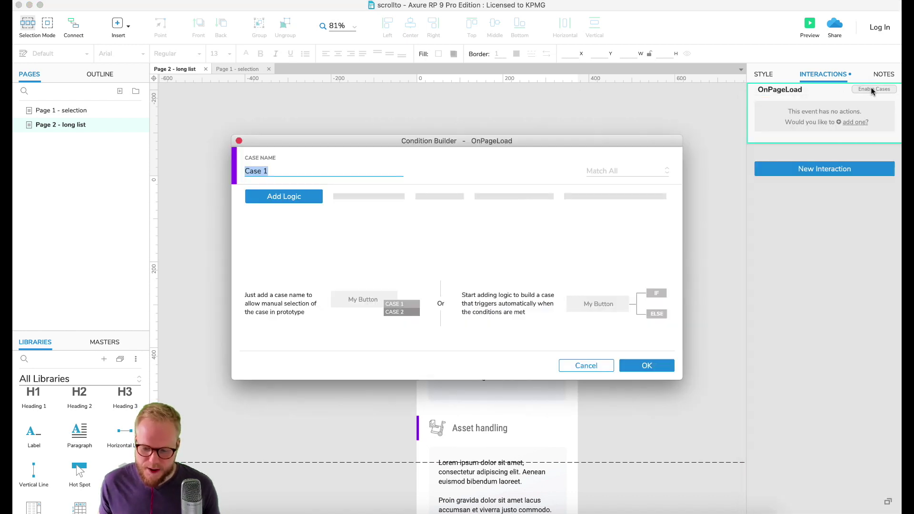
Give Case 1 the condition: value of variable Gatekeeper equals 1.
click(268, 172)
click(286, 199)
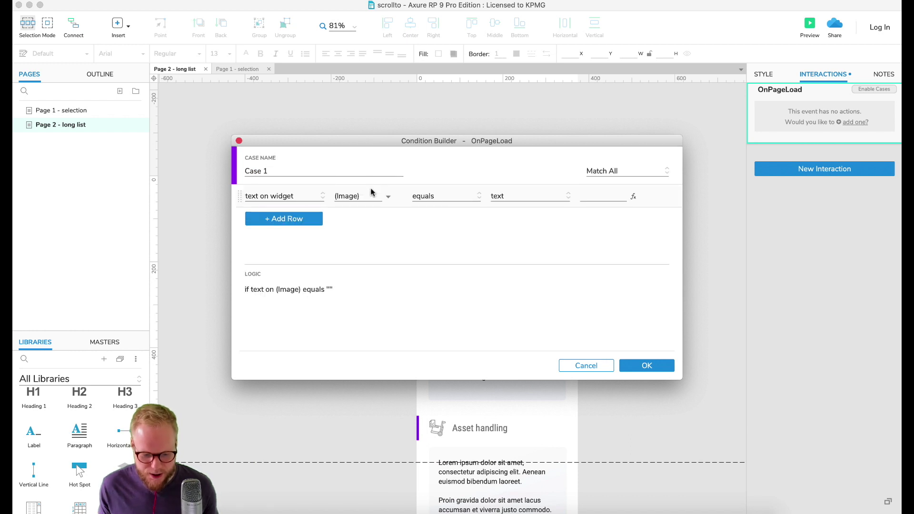
click(306, 197)
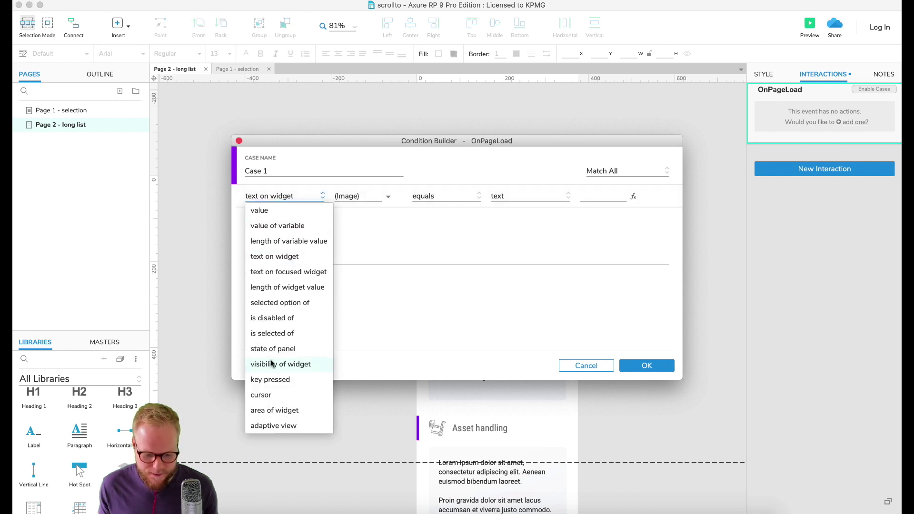
click(279, 226)
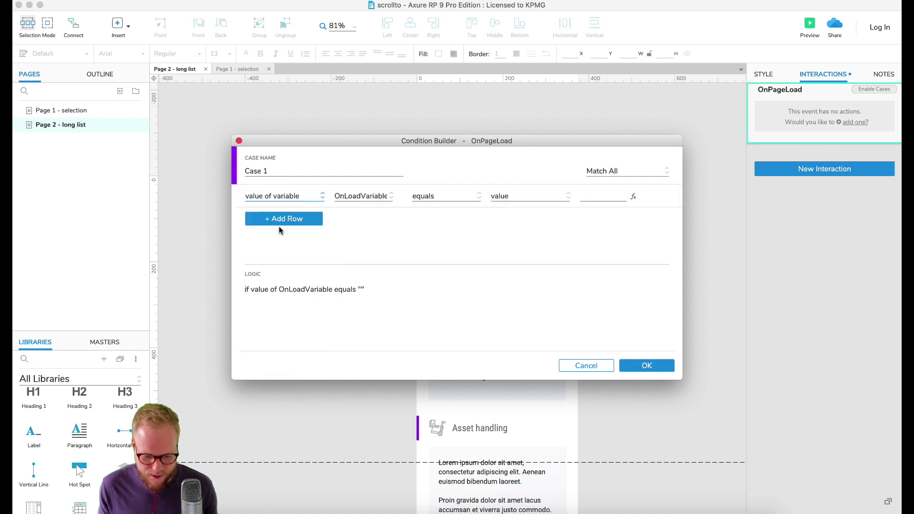
click(382, 196)
click(364, 225)
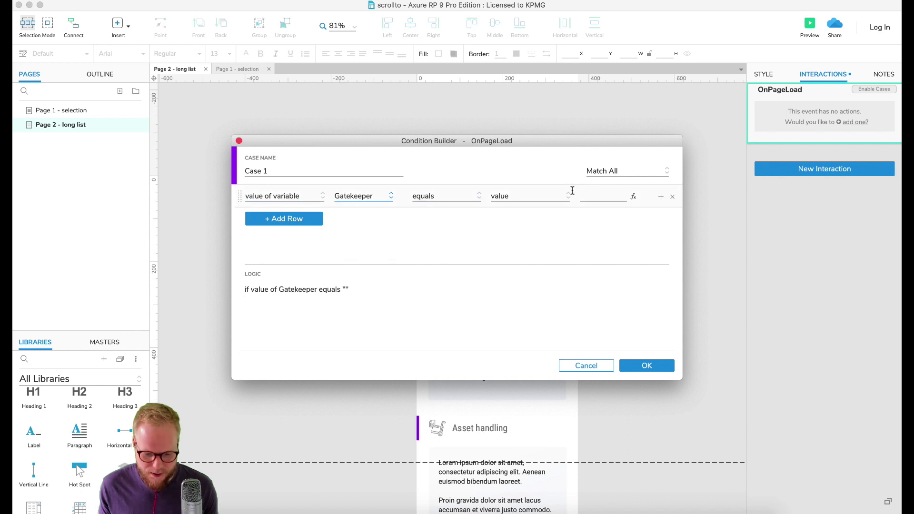
text(1)
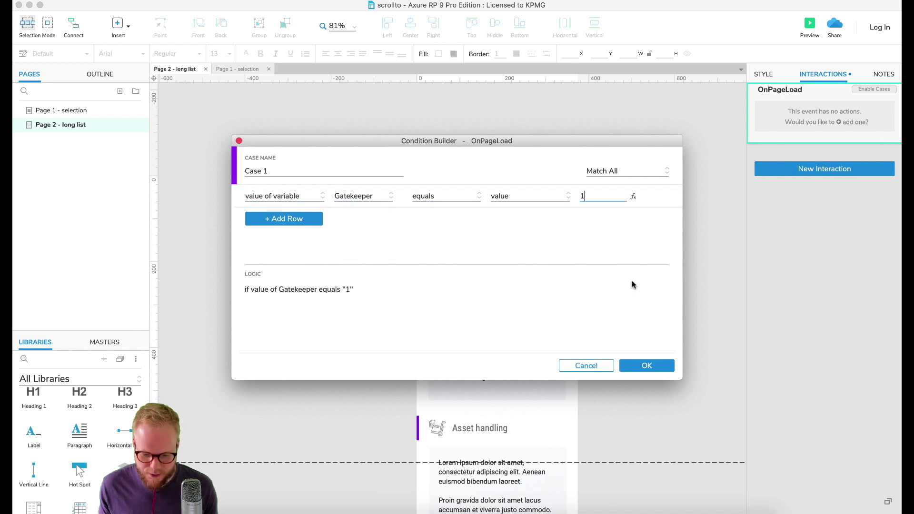
click(646, 365)
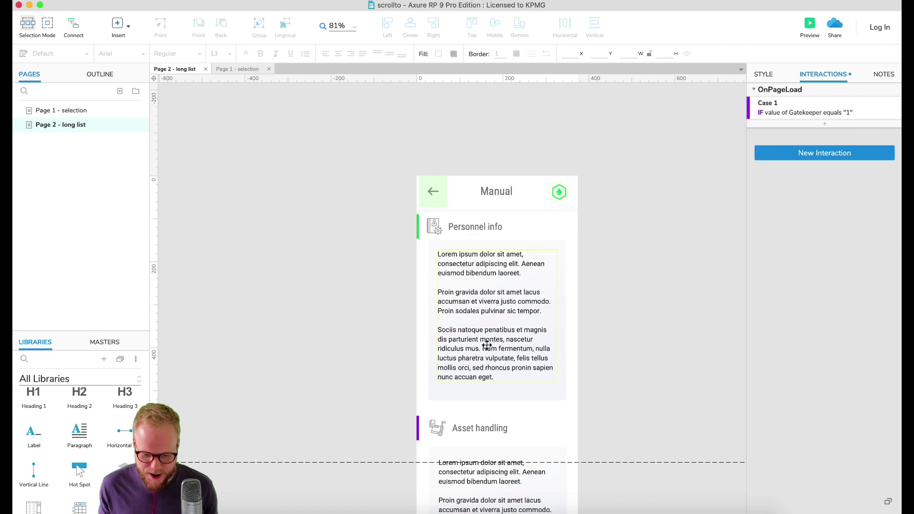
Duplicate Case 1 as Case 2, with the condition Gatekeeper equals 2.
click(825, 106)
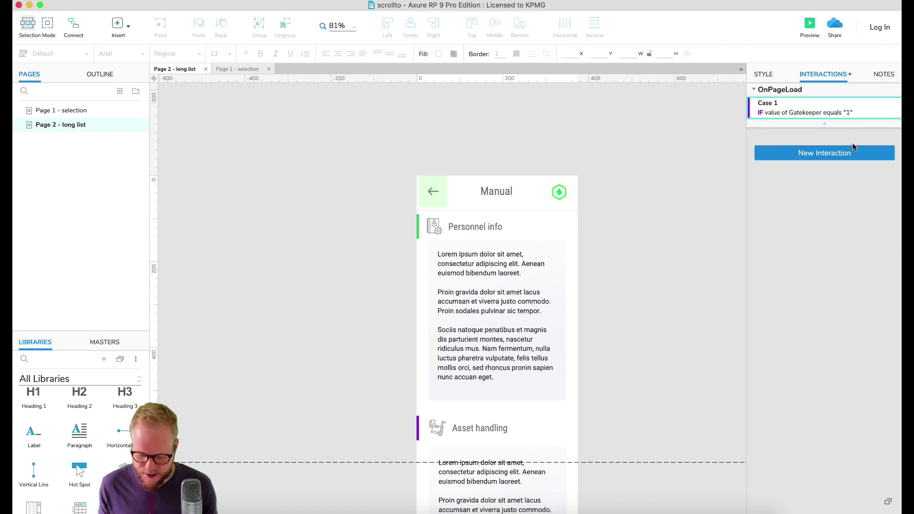
key(super+d)
right_click(771, 144)
click(780, 148)
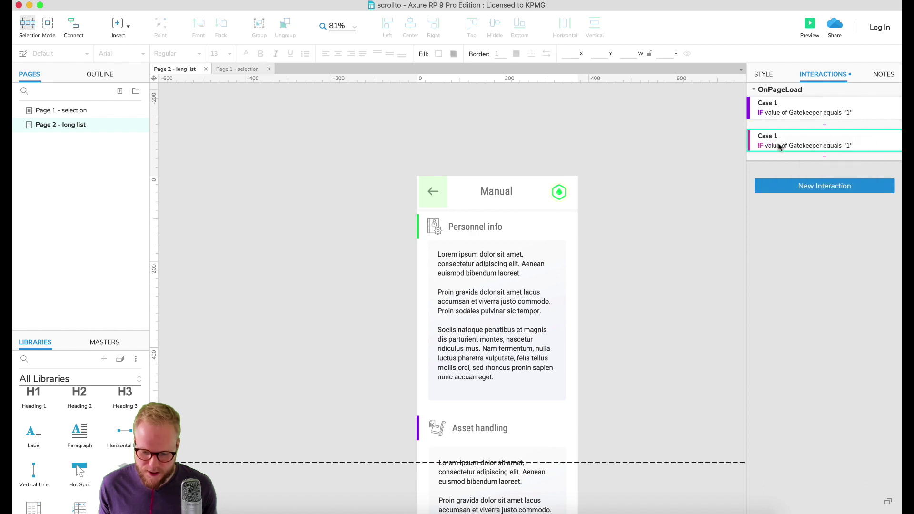
double_click(769, 136)
click(775, 136)
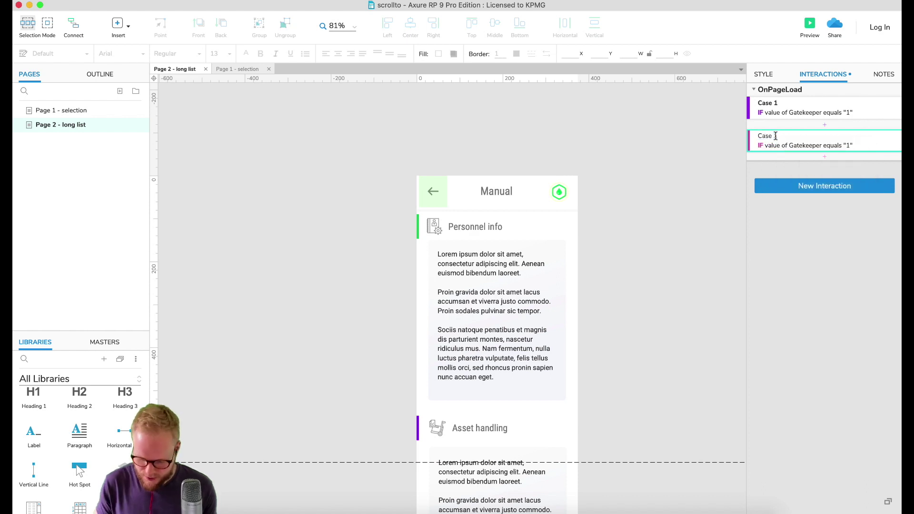
key(BackSpace)
text(2)
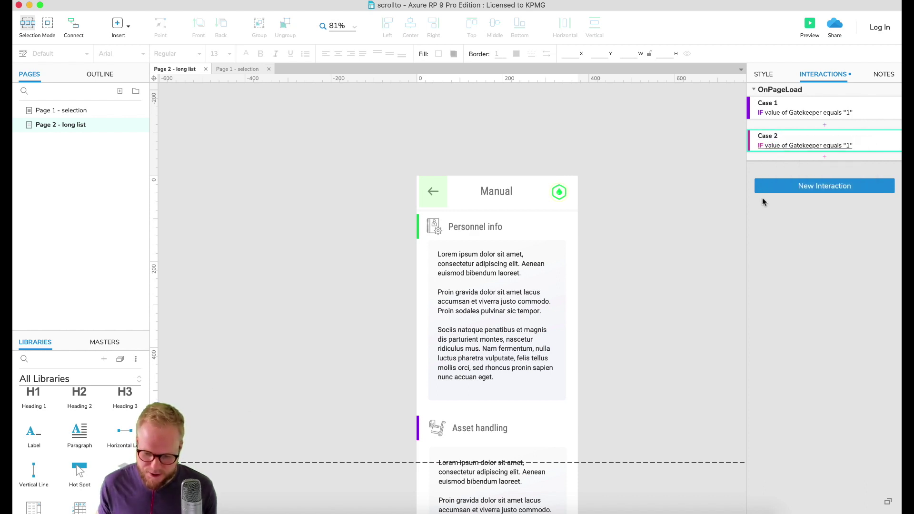
click(596, 196)
key(BackSpace)
text(2)
click(647, 365)
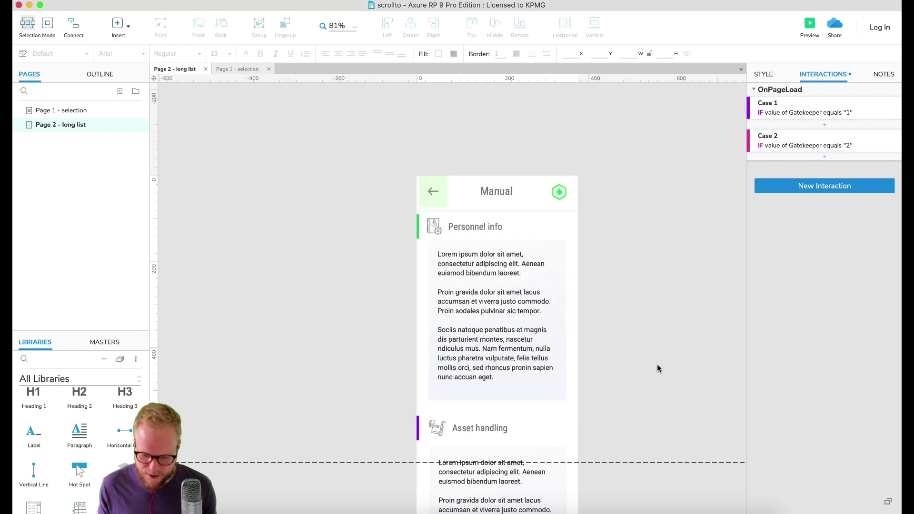
Duplicate Case 2 as Case 3, changing its condition to Gatekeeper equals 3.
key(super+d)
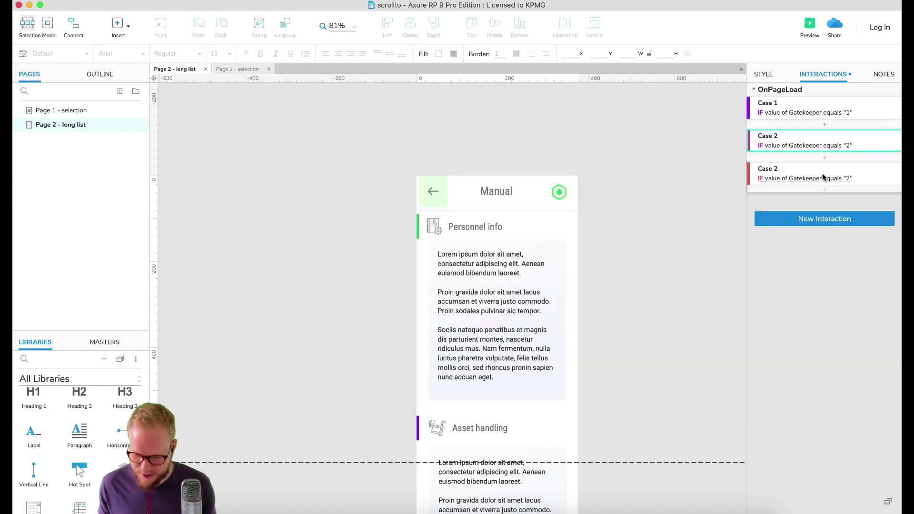
click(775, 170)
double_click(778, 170)
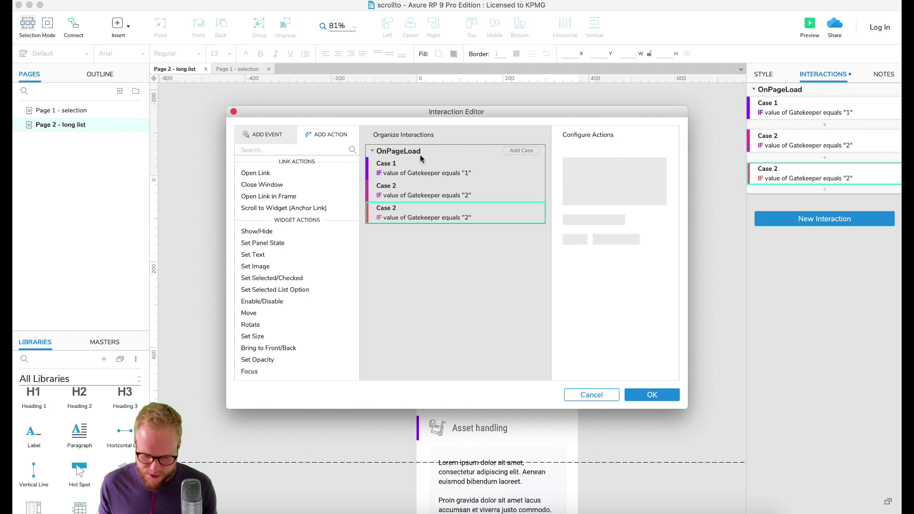
click(587, 395)
double_click(777, 170)
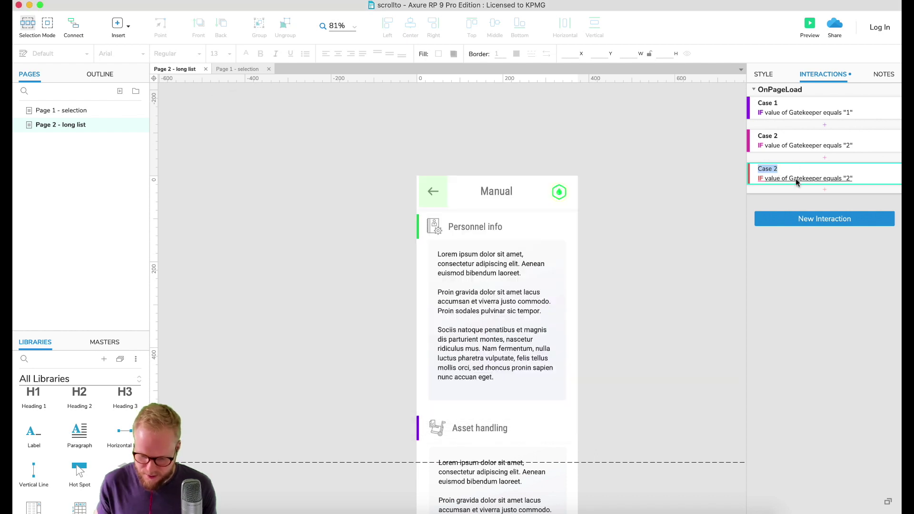
key(Right)
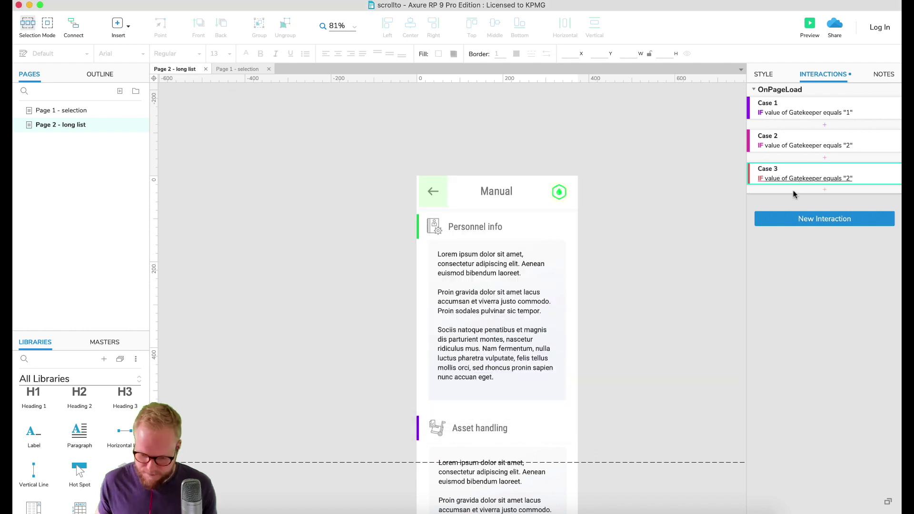
click(816, 179)
text(3)
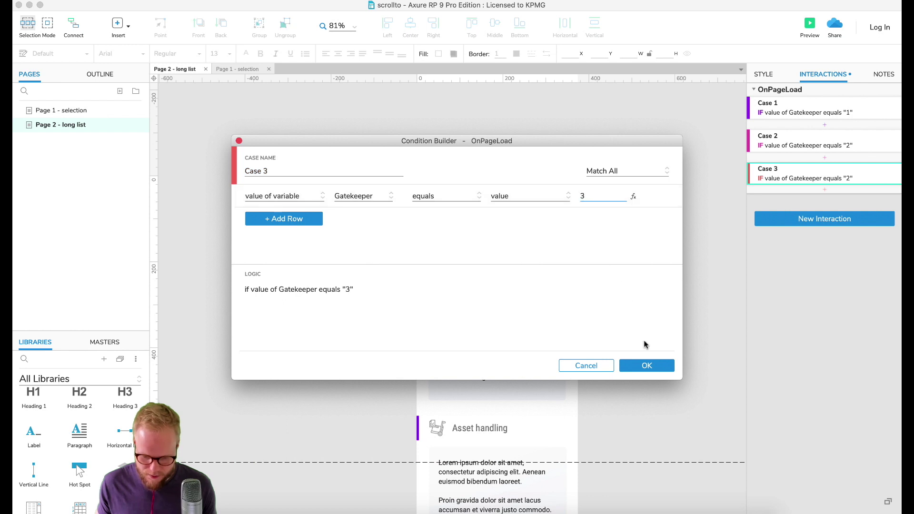
click(669, 359)
Duplicate Case 3 as Case 4, renamed, with the condition Gatekeeper equals 4.
key(super+d)
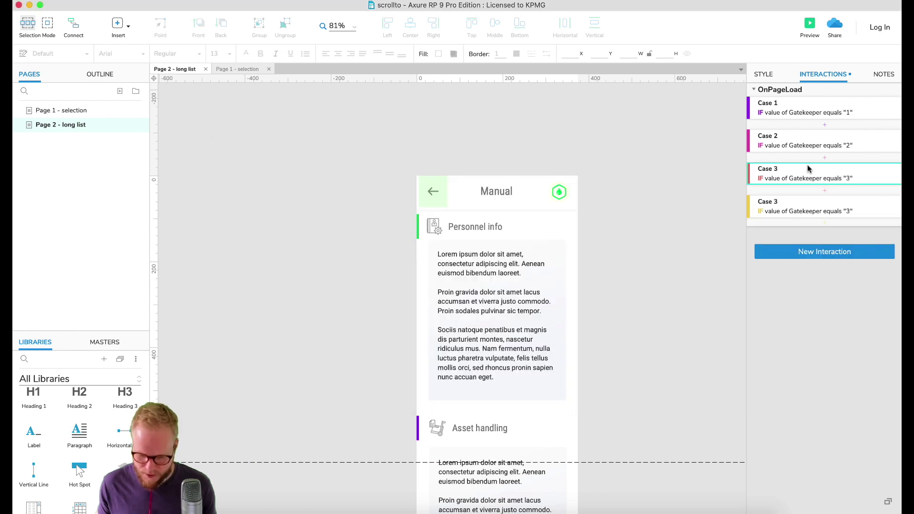
click(778, 204)
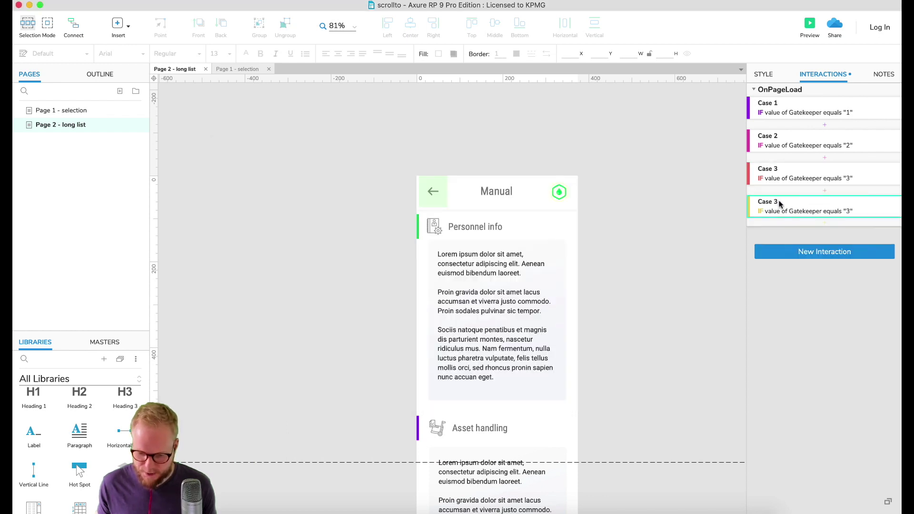
double_click(779, 203)
click(777, 202)
text(4)
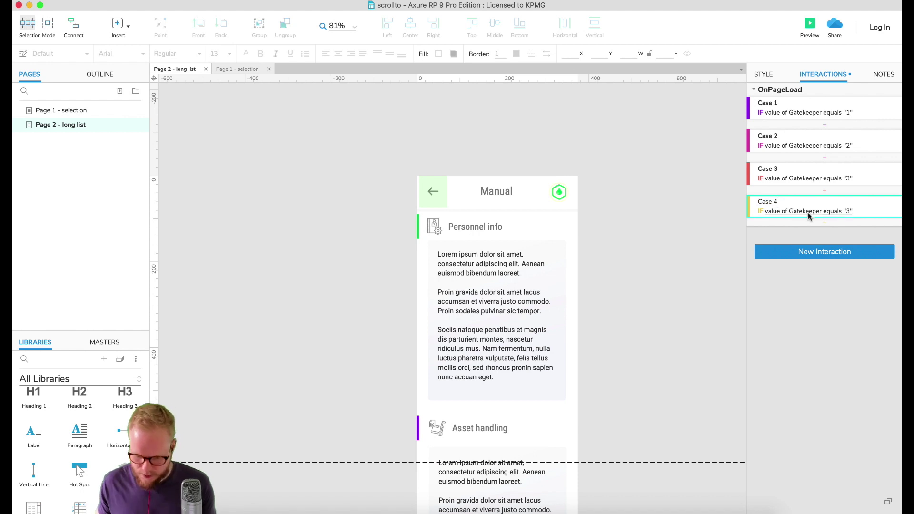
key(Return)
click(831, 212)
double_click(613, 197)
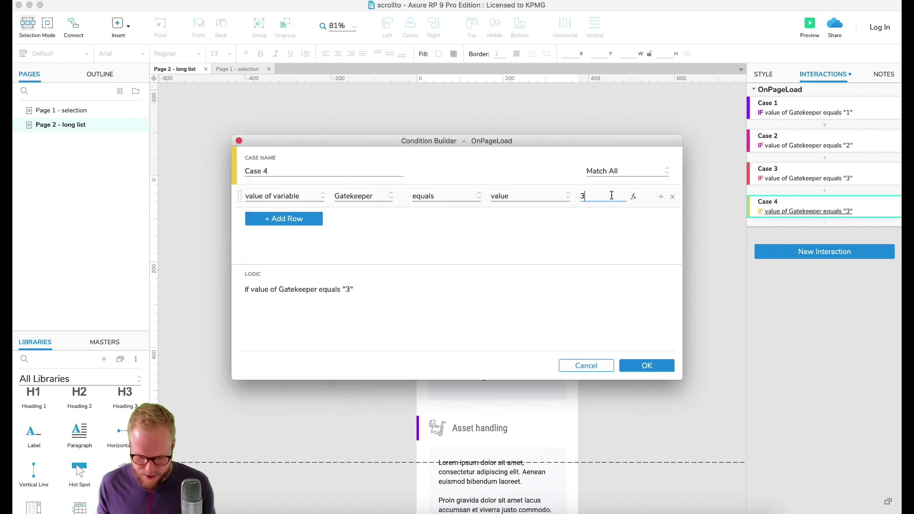
text(4)
click(647, 367)
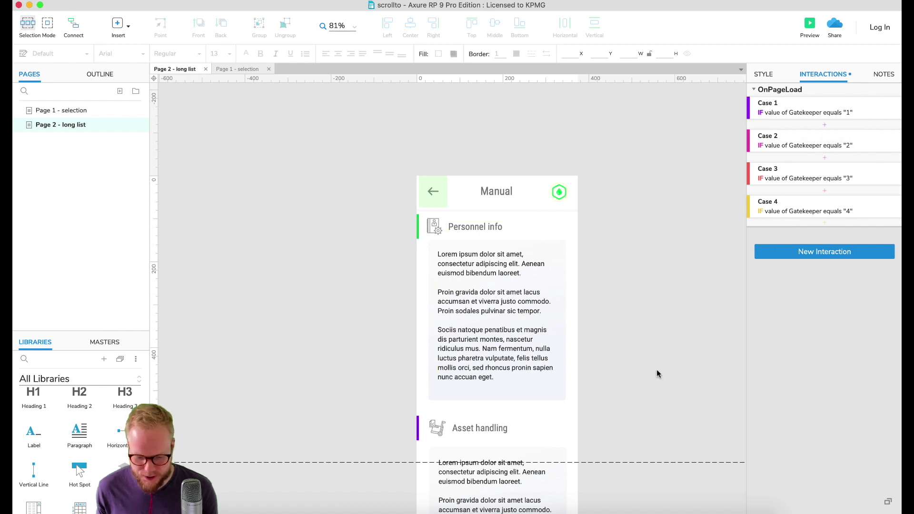
Name the headings ++Title1 to ++Title4, starting with Personnel info.
scroll(490, 246, down, 3)
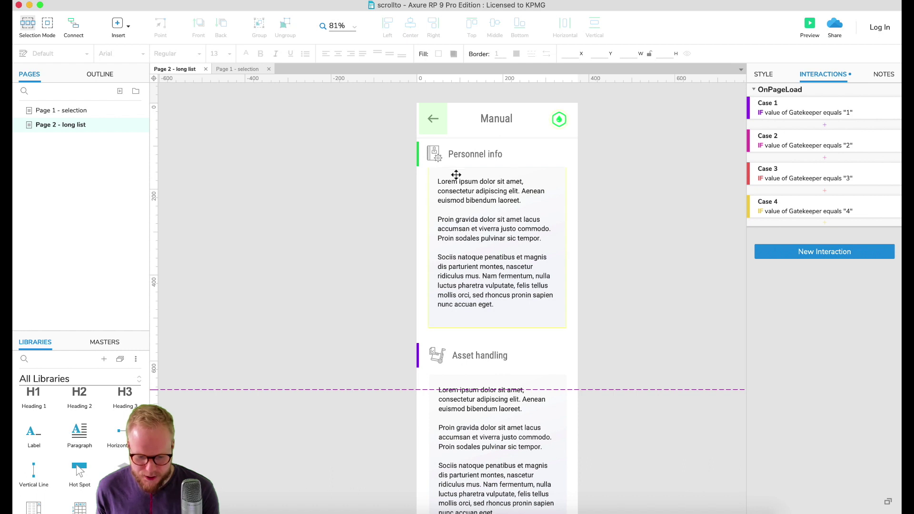
click(470, 153)
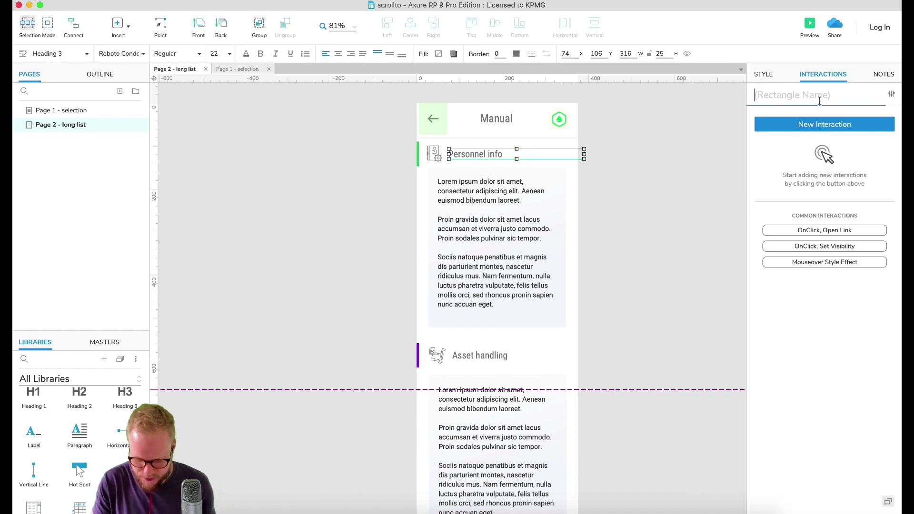
text(++Title)
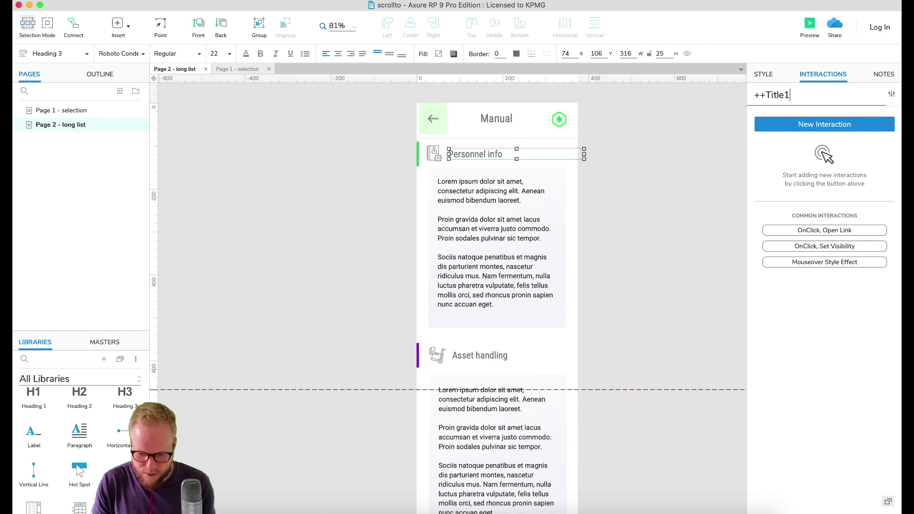
text(1)
key(Tab)
text(+)
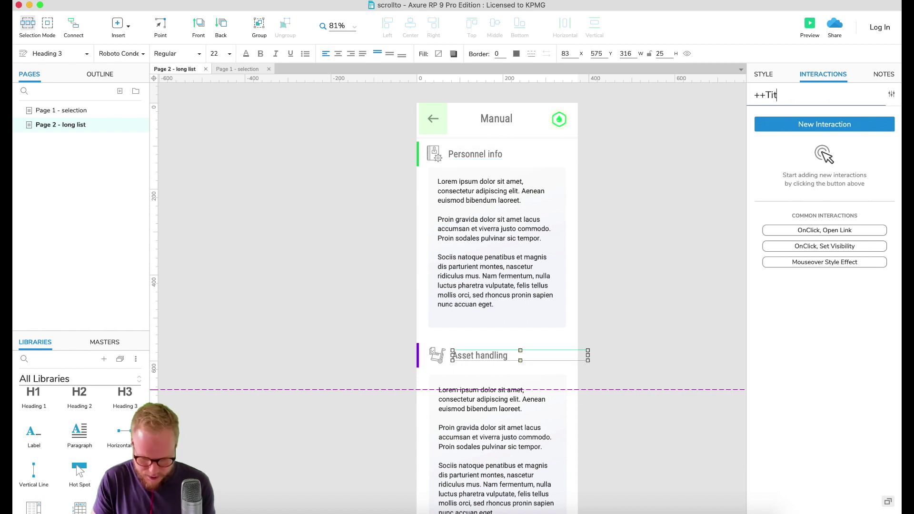
text(+Title2)
key(Tab)
text(++Title3)
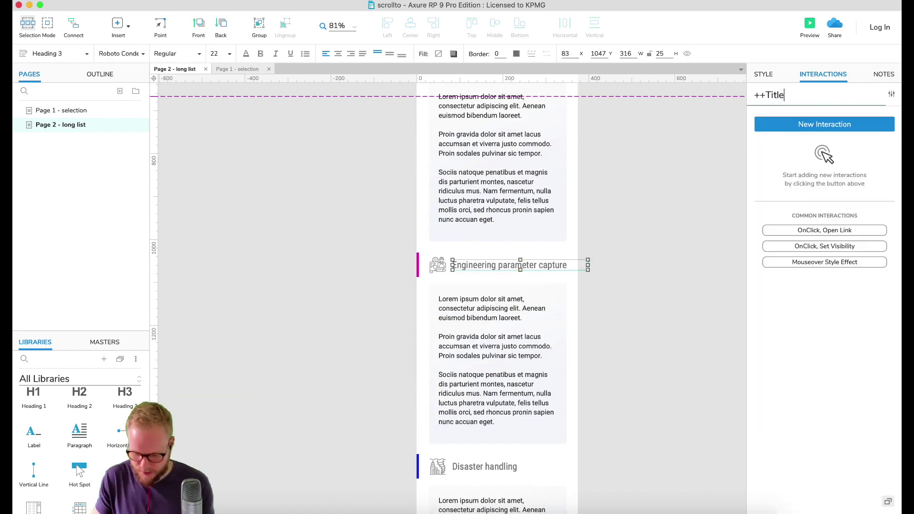
key(Tab)
text(++Title4)
click(588, 331)
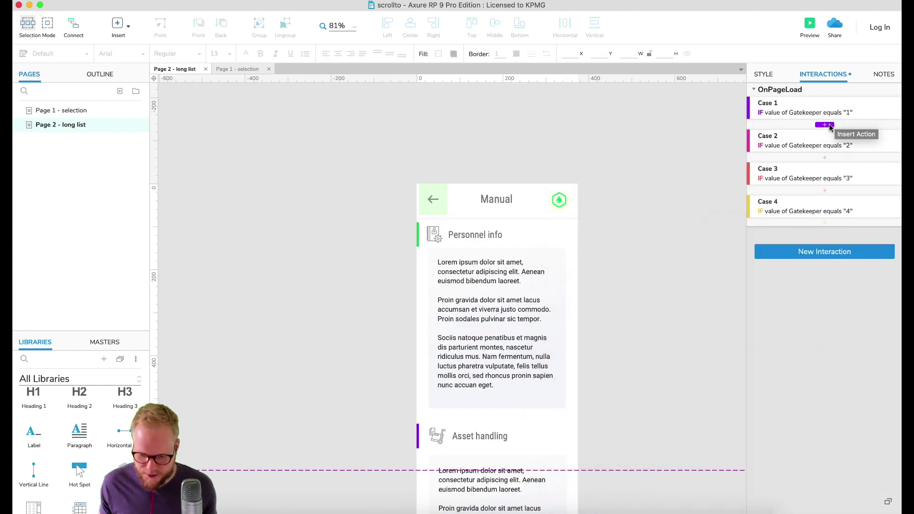
Add a Scroll to Widget action to Case 1: ++Title1, vertical, Ease In Cubic, 500 ms.
click(824, 127)
click(804, 207)
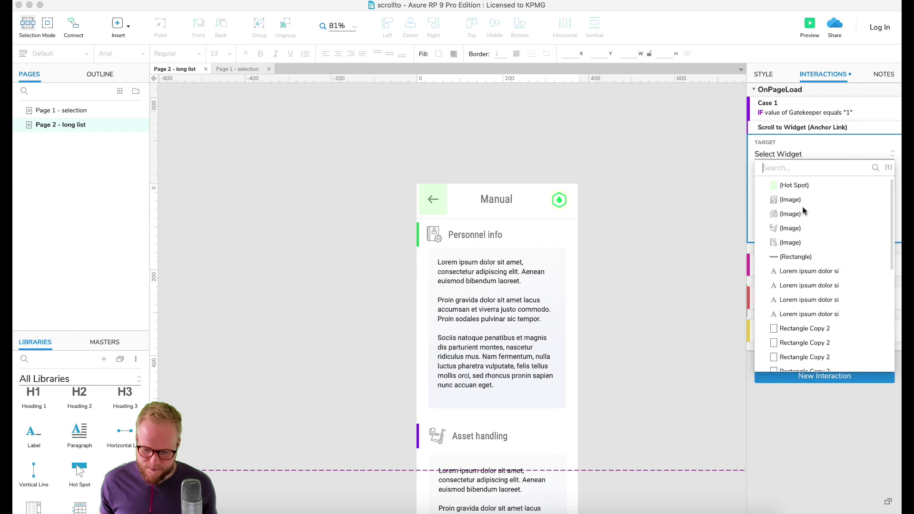
scroll(803, 191, down, 5)
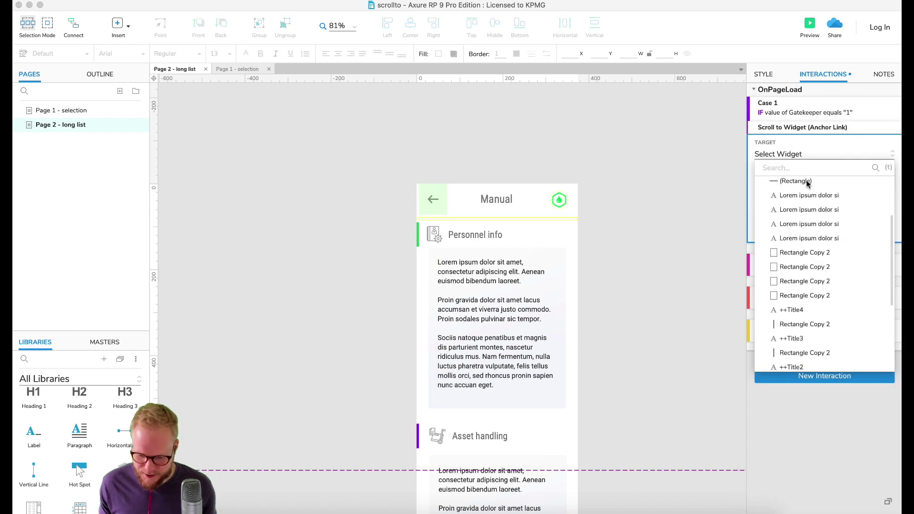
text(title)
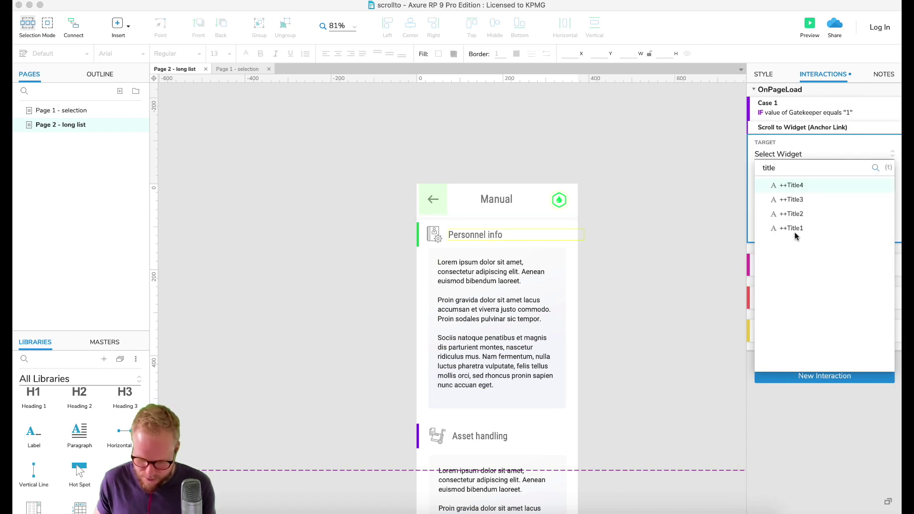
click(794, 229)
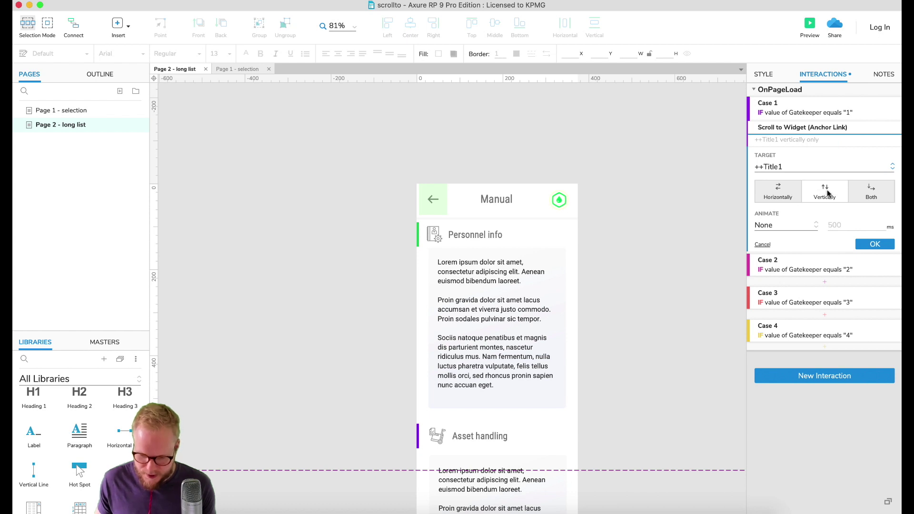
click(785, 226)
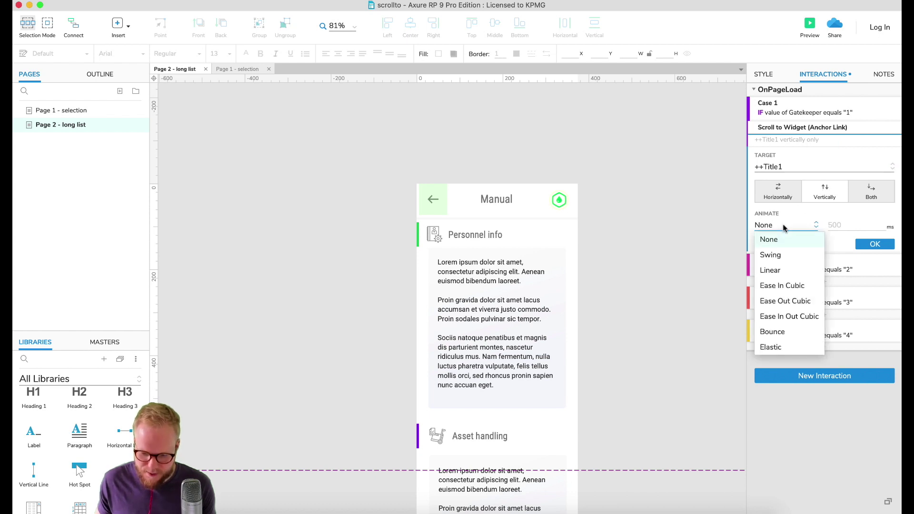
click(790, 285)
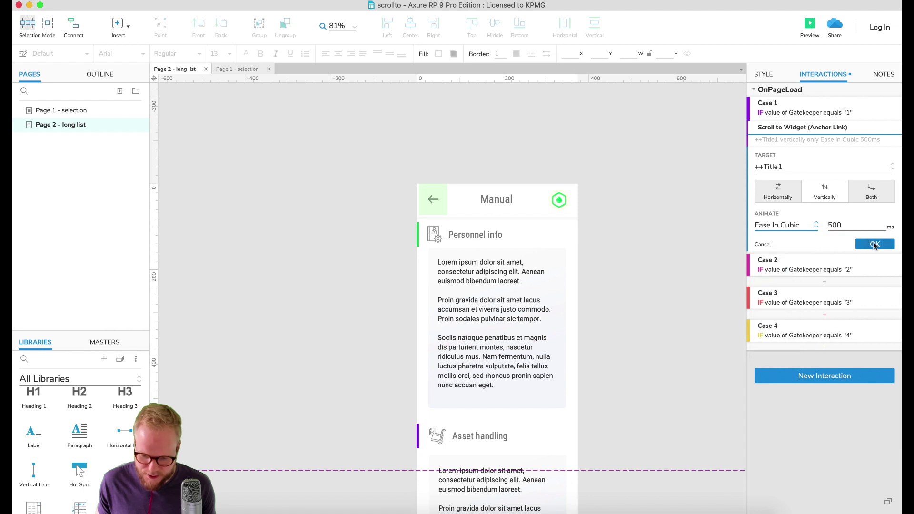
click(874, 244)
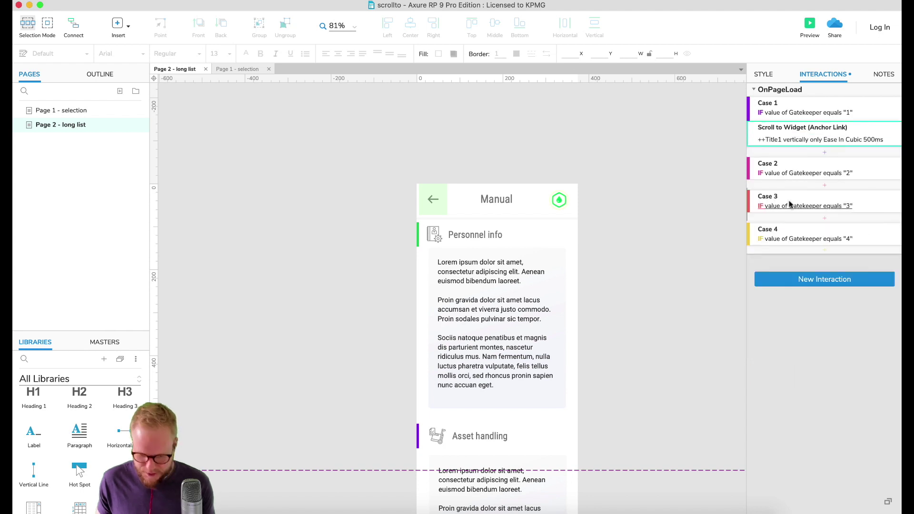
Paste the scroll action into Case 2 and retarget it to ++Title2.
click(805, 165)
key(super+v)
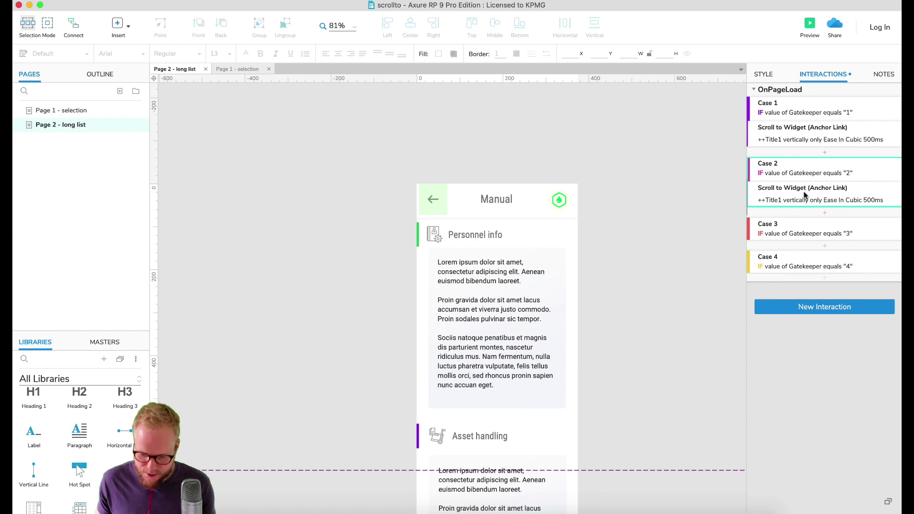
click(836, 200)
click(798, 230)
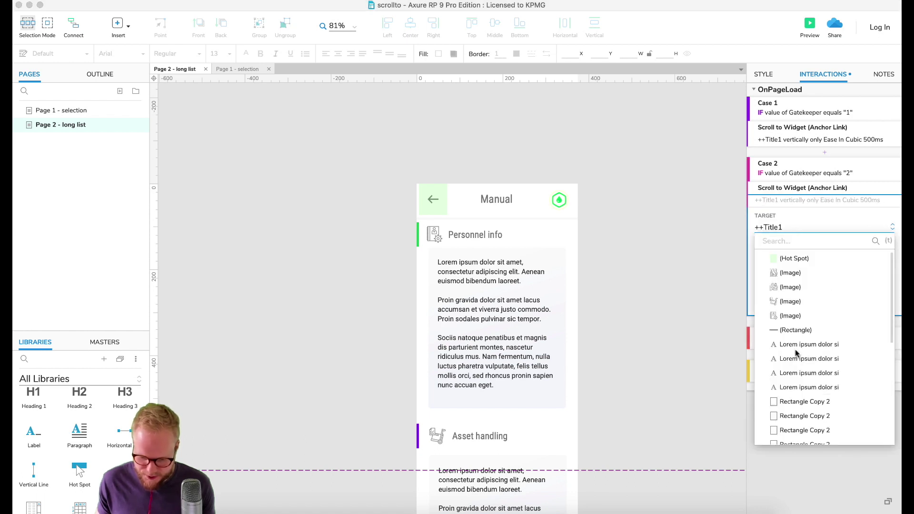
text(title2)
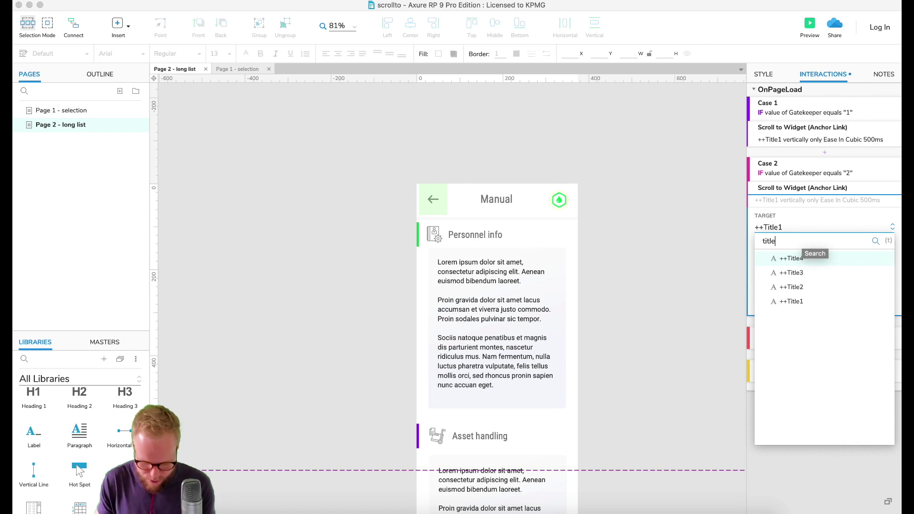
click(800, 258)
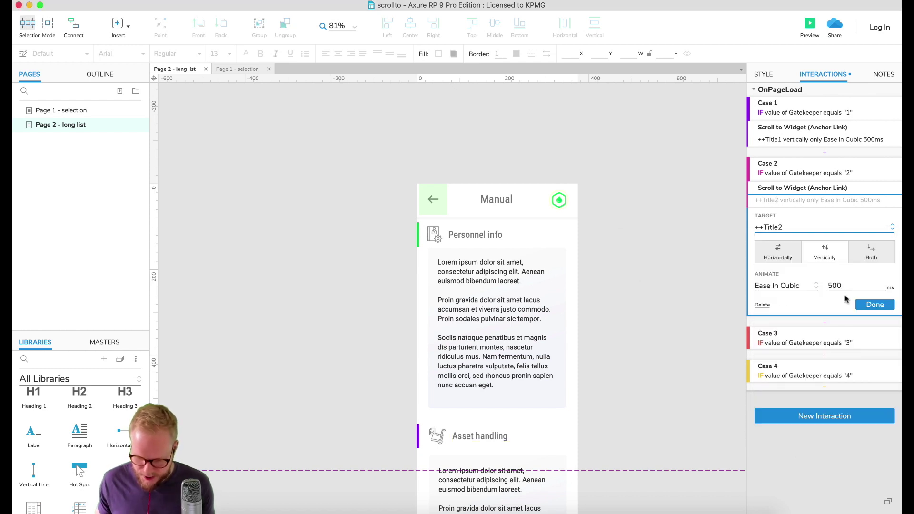
click(871, 305)
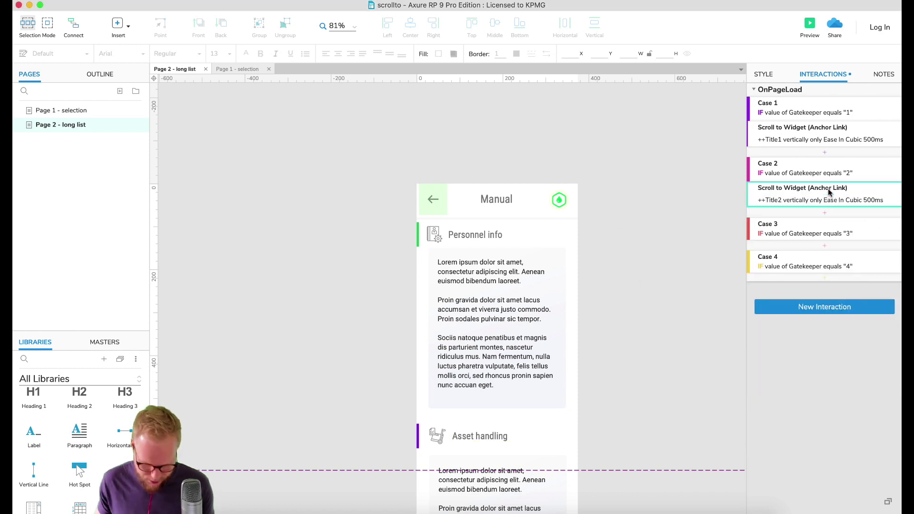
Paste the scroll action into Case 3 and retarget it to ++Title3.
double_click(823, 232)
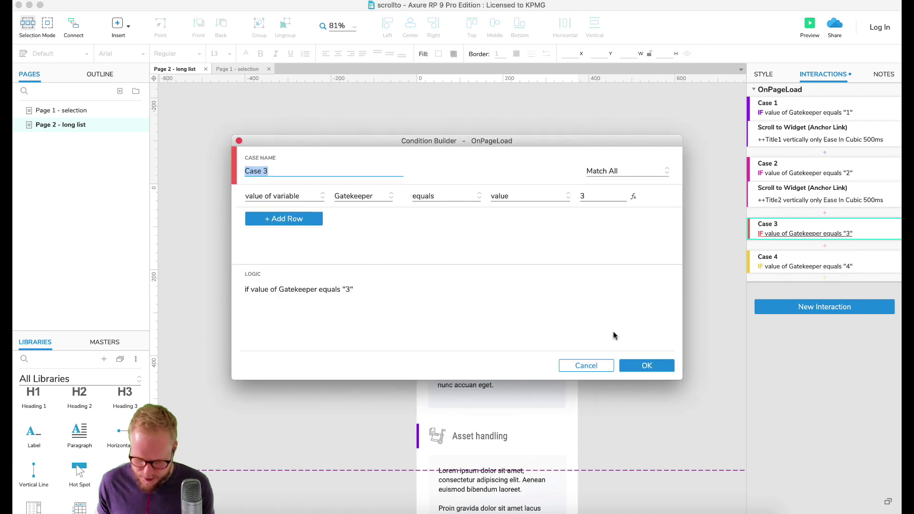
click(579, 374)
key(ctrl+v)
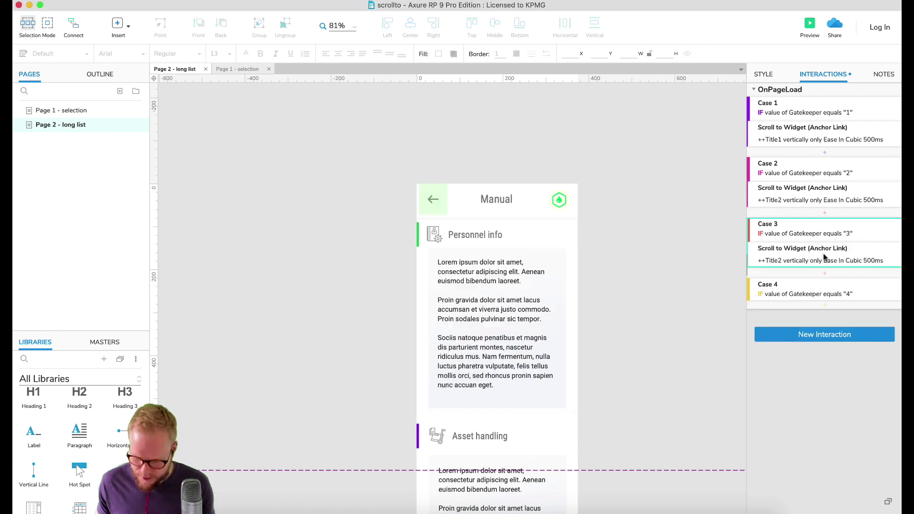
click(805, 261)
click(793, 289)
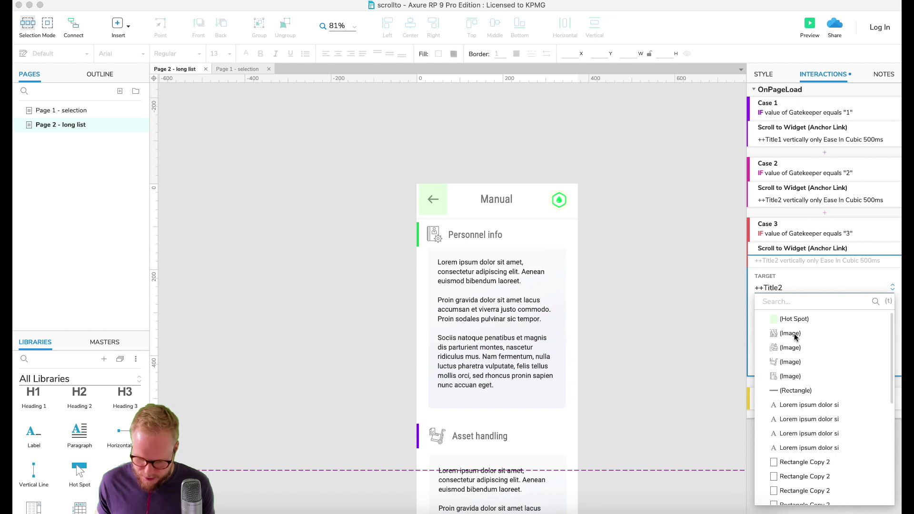
text(titl)
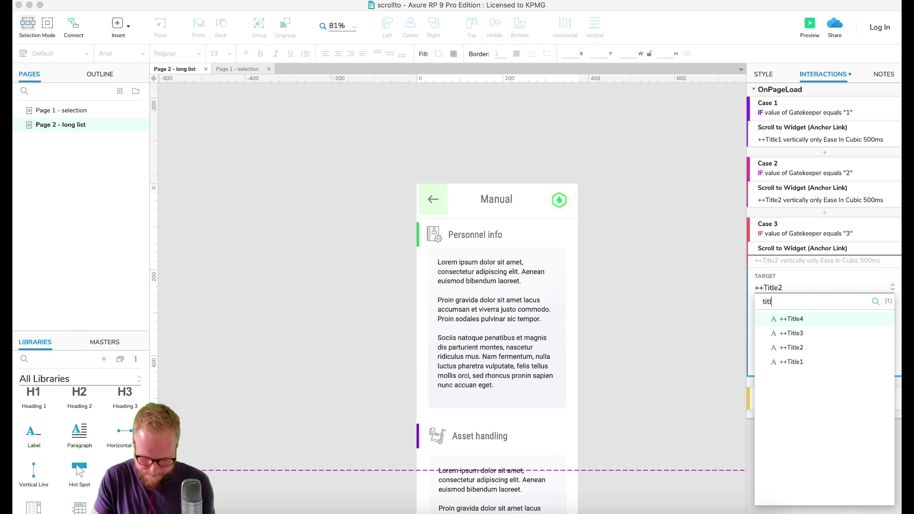
click(792, 333)
click(873, 366)
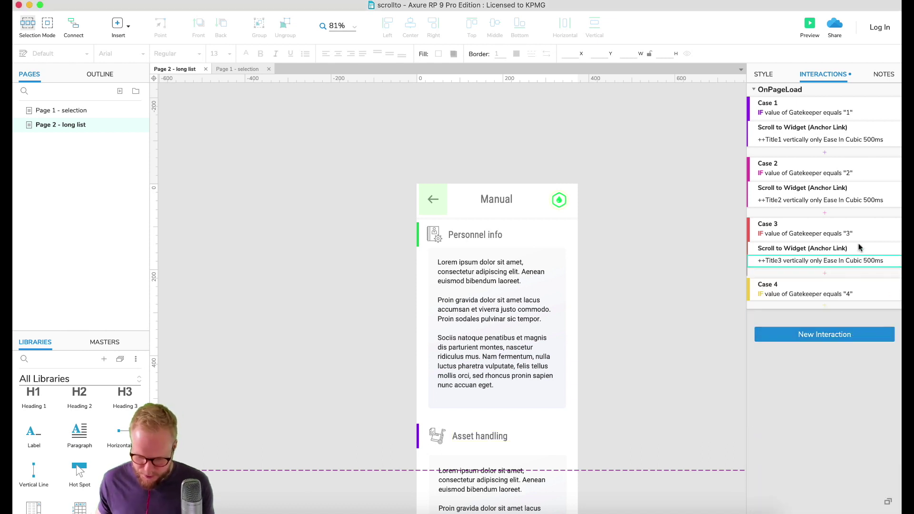
Paste the scroll action into Case 4, retarget it to ++Title4, and return to Page 1 - selection.
click(857, 293)
key(super+v)
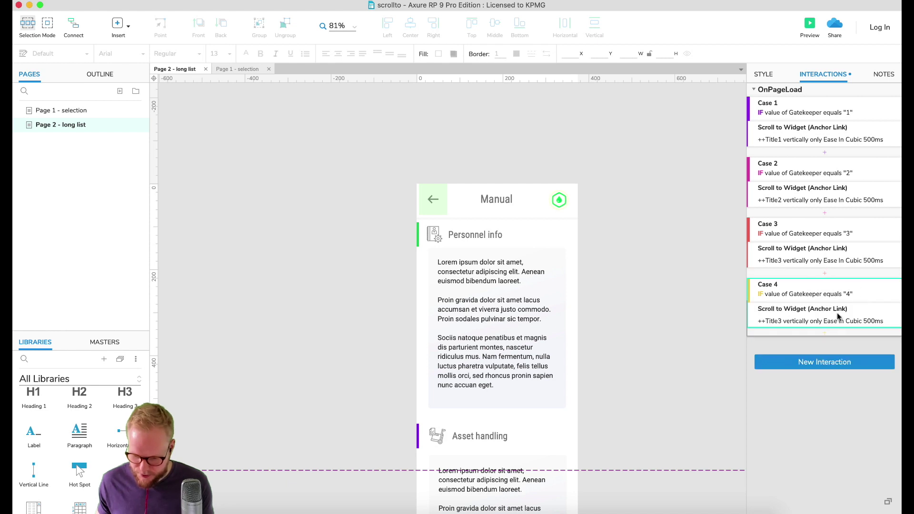
click(837, 320)
click(792, 350)
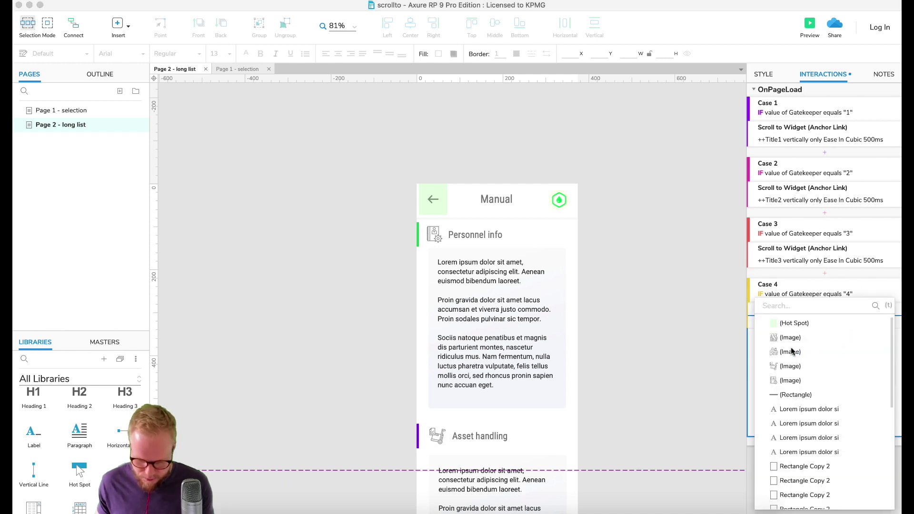
text(title4)
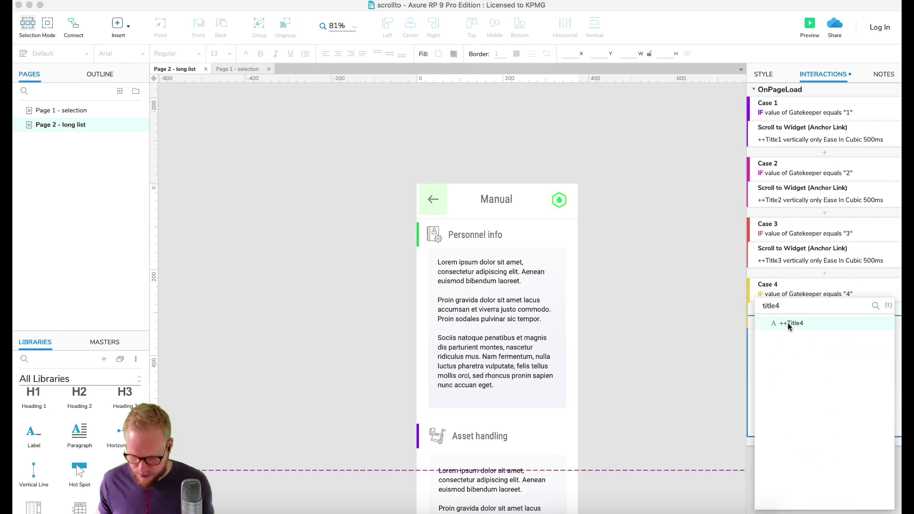
click(790, 325)
click(870, 425)
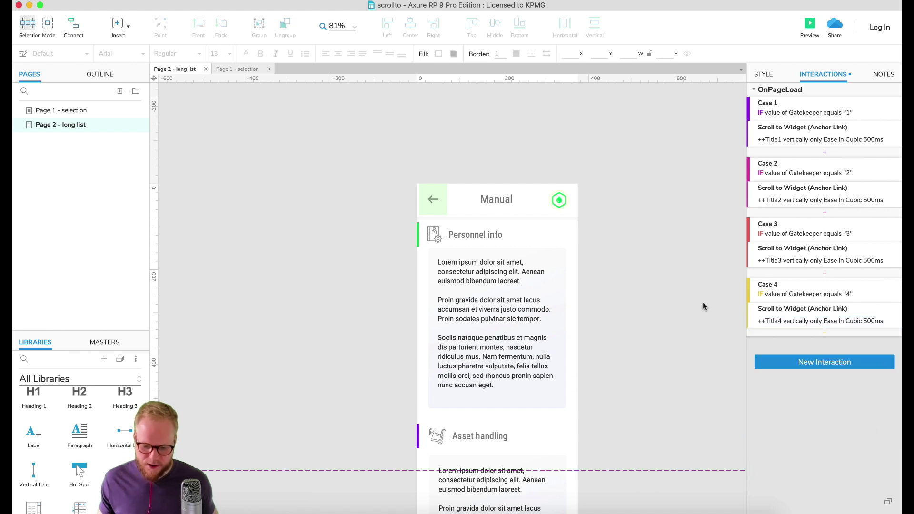
scroll(620, 250, down, 1)
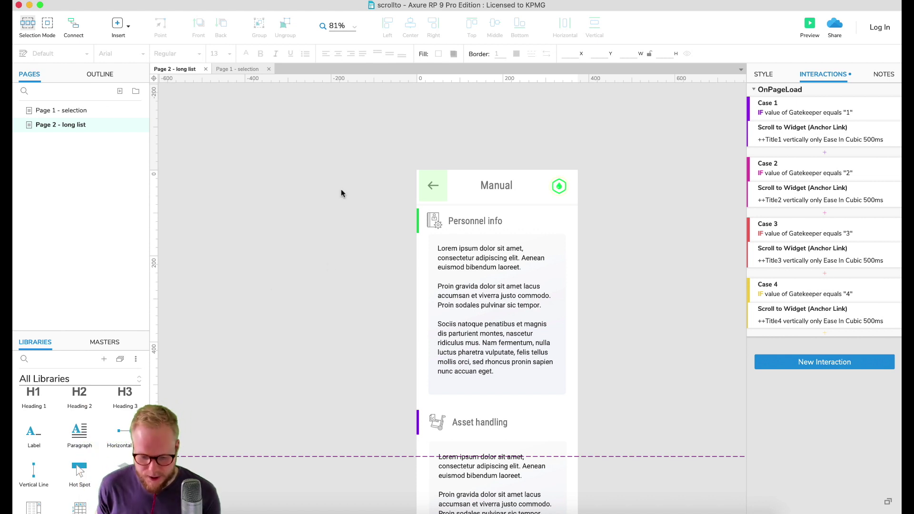
click(74, 111)
Preview the prototype and test the Personnel info and Disaster handling tiles.
click(810, 26)
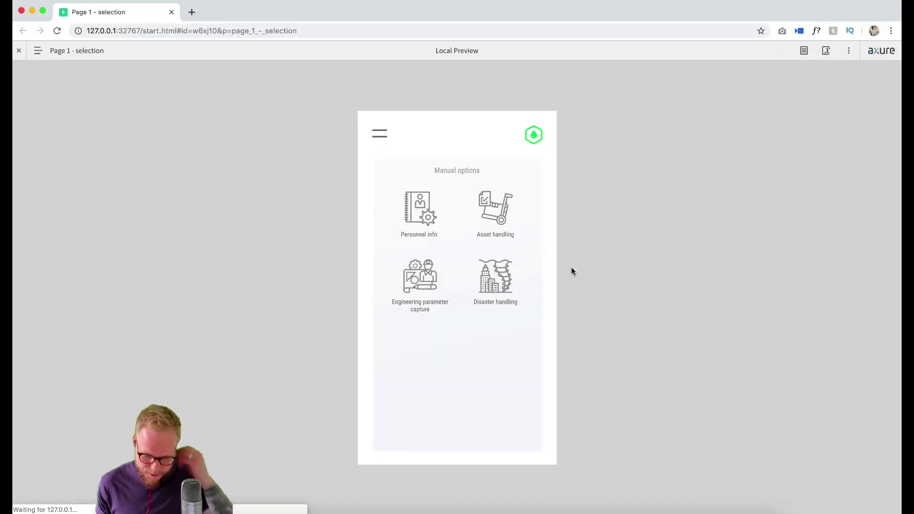
click(19, 51)
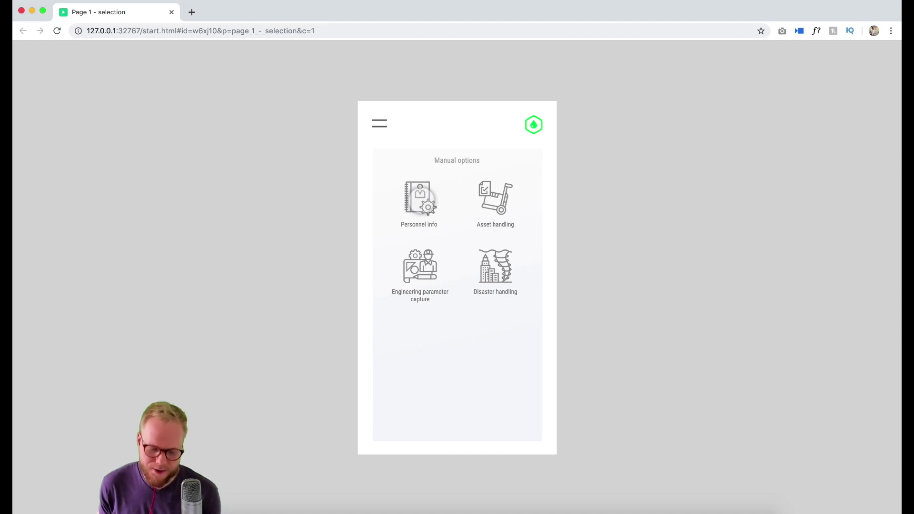
click(420, 198)
scroll(419, 196, down, 2)
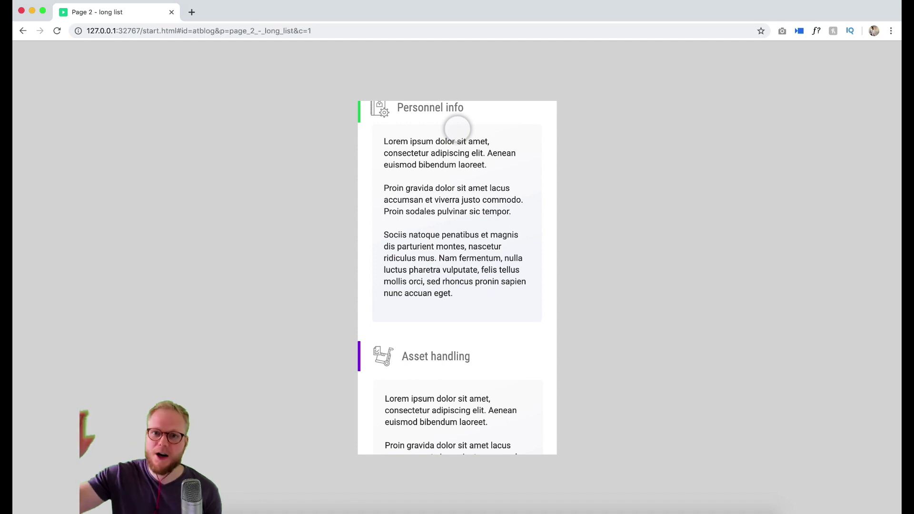
click(26, 29)
click(500, 265)
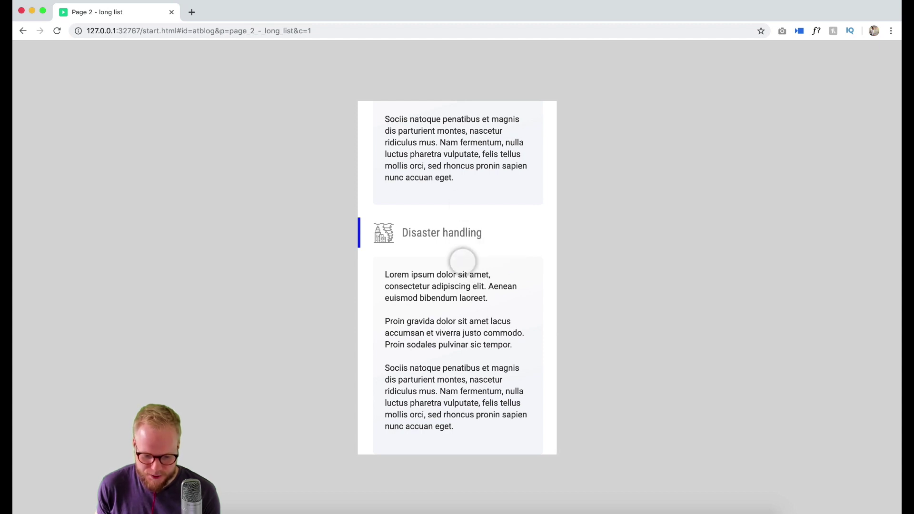
scroll(463, 261, up, 15)
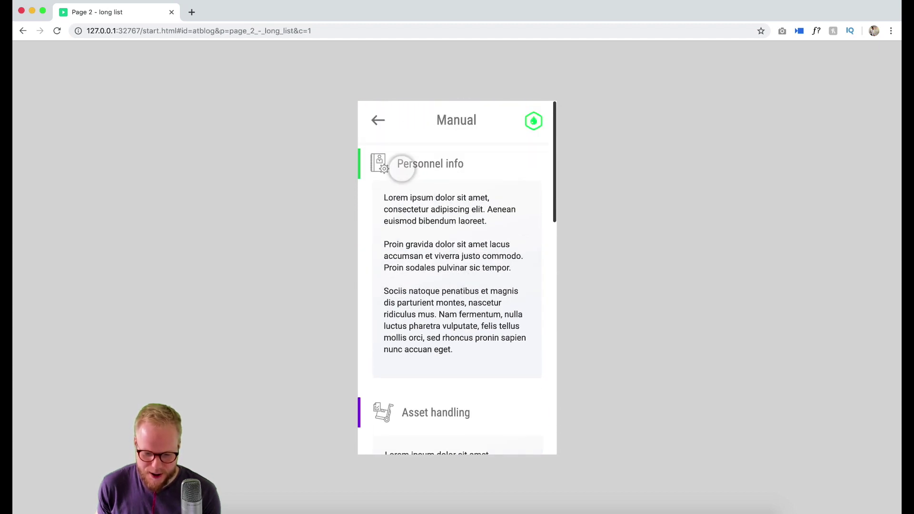
Test the Engineering parameter capture and Asset handling tiles, then close the preview.
click(381, 123)
click(419, 262)
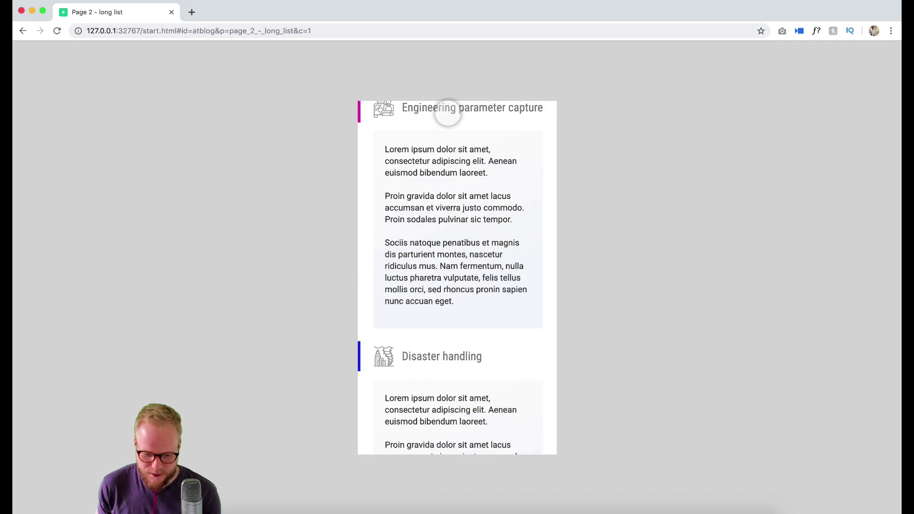
drag(447, 110, 475, 212)
scroll(475, 212, up, 10)
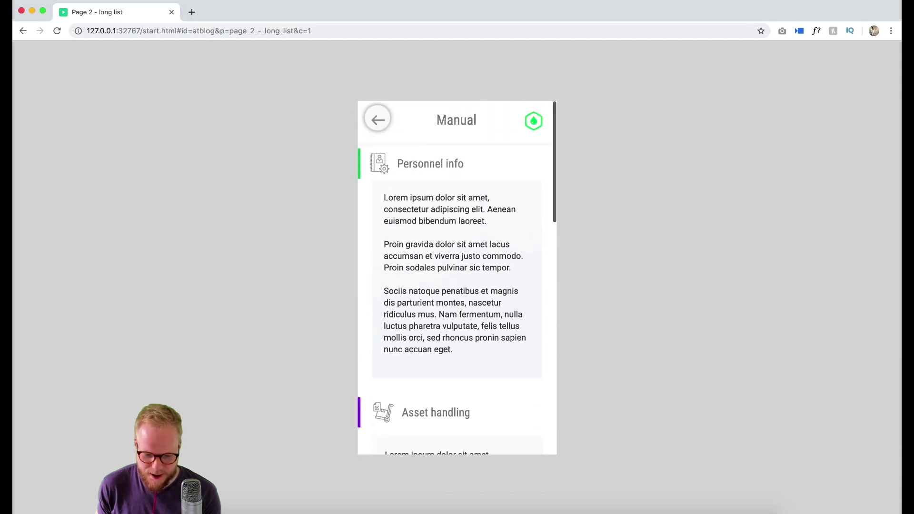
click(380, 122)
click(504, 199)
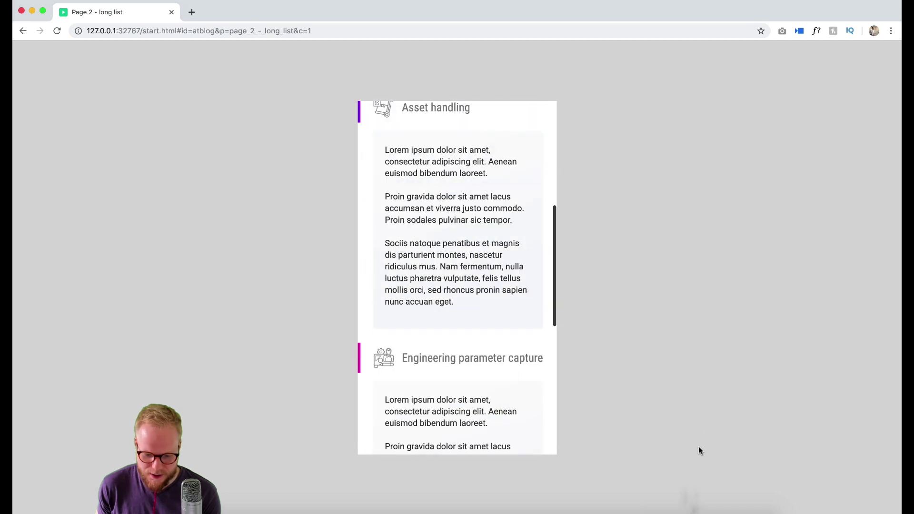
click(172, 12)
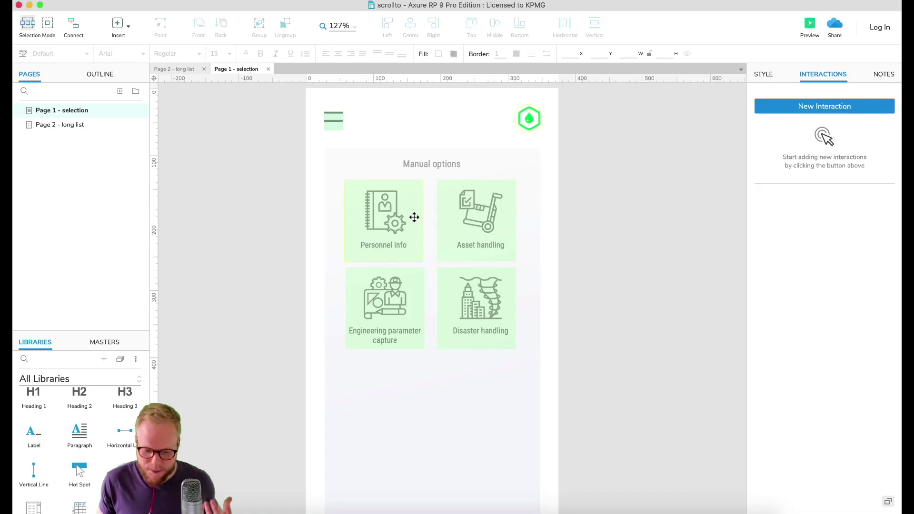
On Page 2 - long list, set Case 2's scroll animation to 700 ms.
click(385, 207)
click(58, 125)
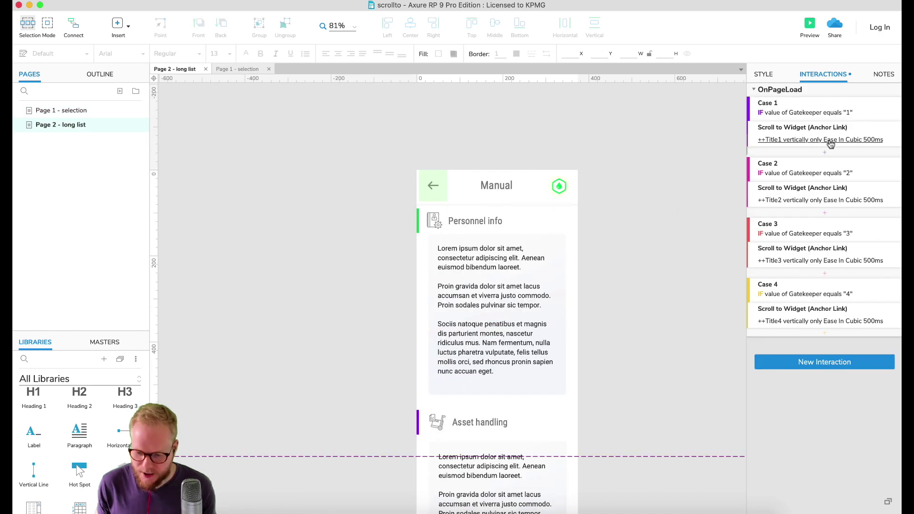
click(841, 200)
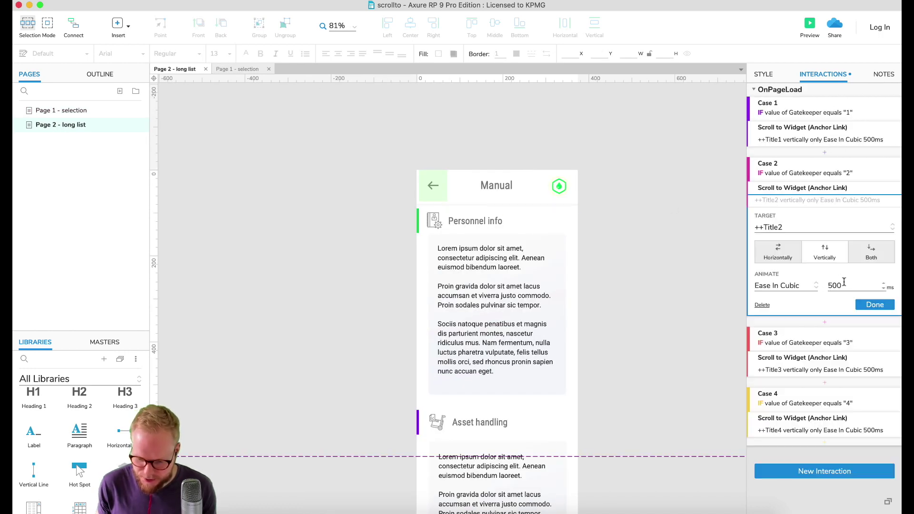
double_click(845, 282)
text(70)
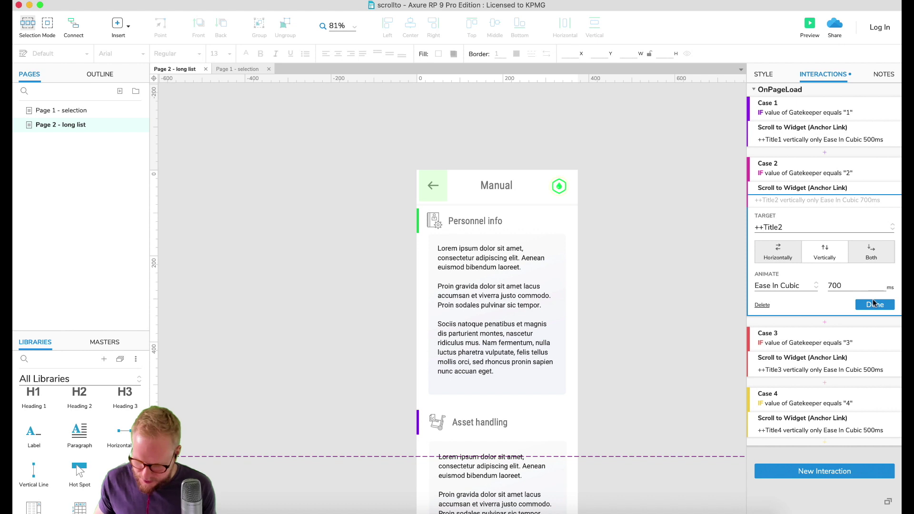
click(874, 304)
Set Case 3's scroll animation to 1100 ms and Case 4's to 1300 ms.
click(852, 261)
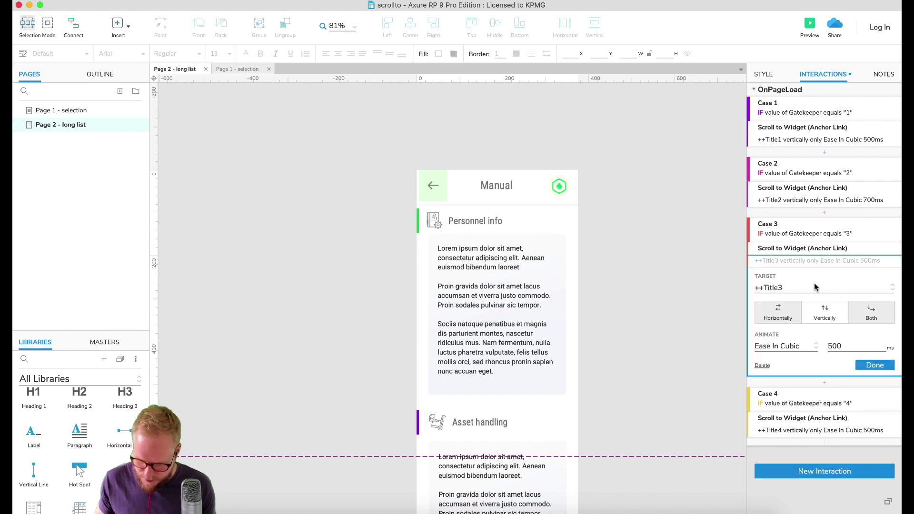
double_click(836, 346)
text(11)
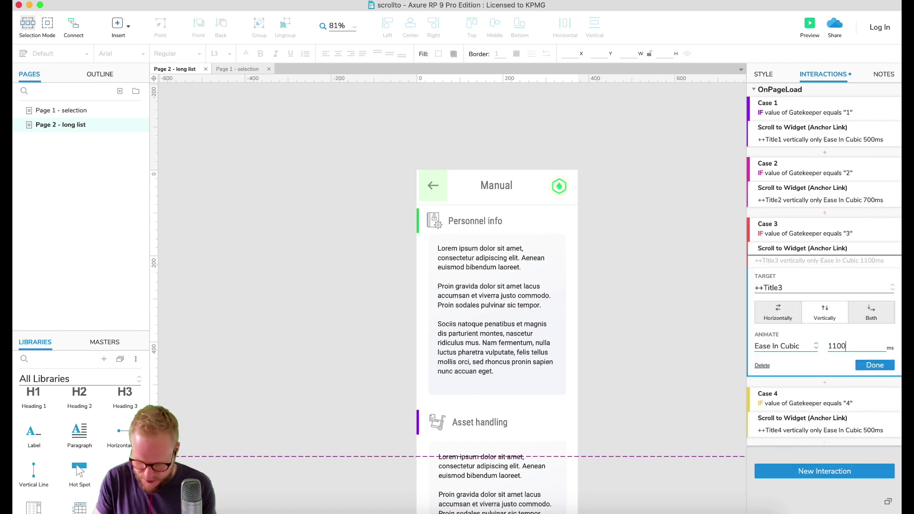
click(875, 365)
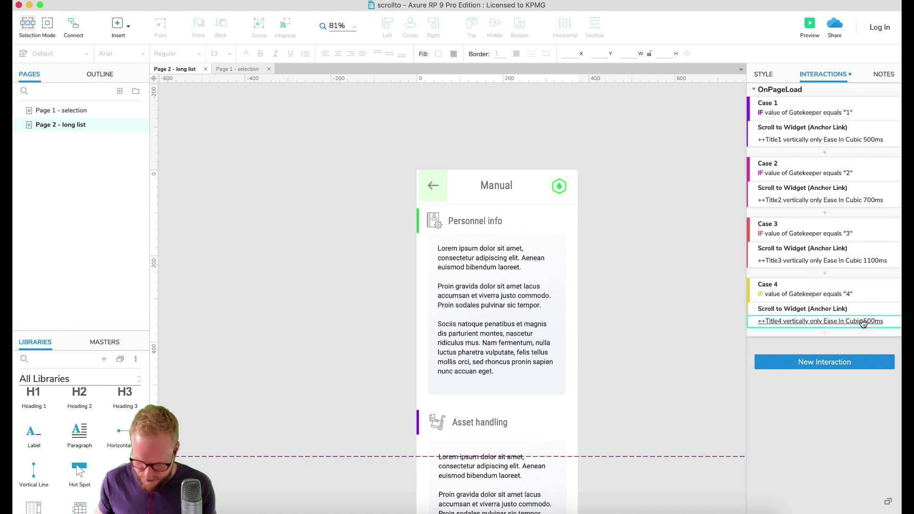
click(867, 321)
double_click(836, 406)
text(1)
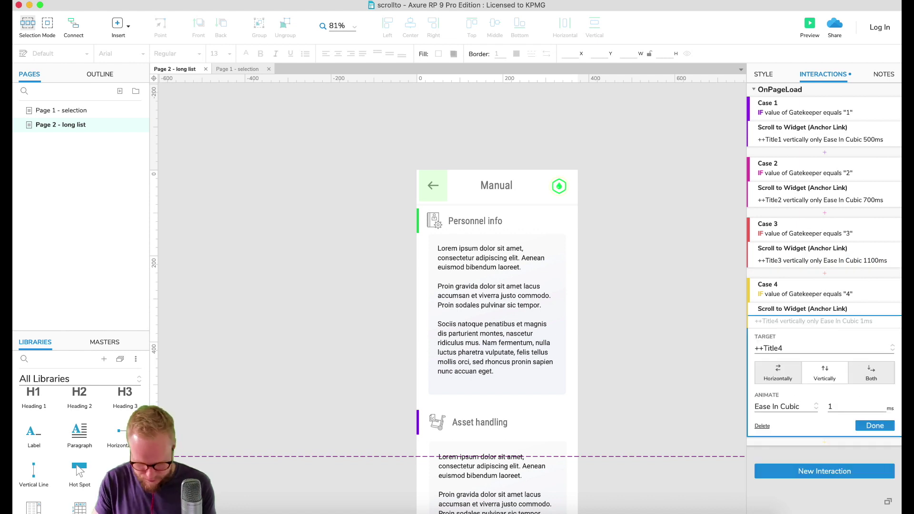
text(300)
click(860, 424)
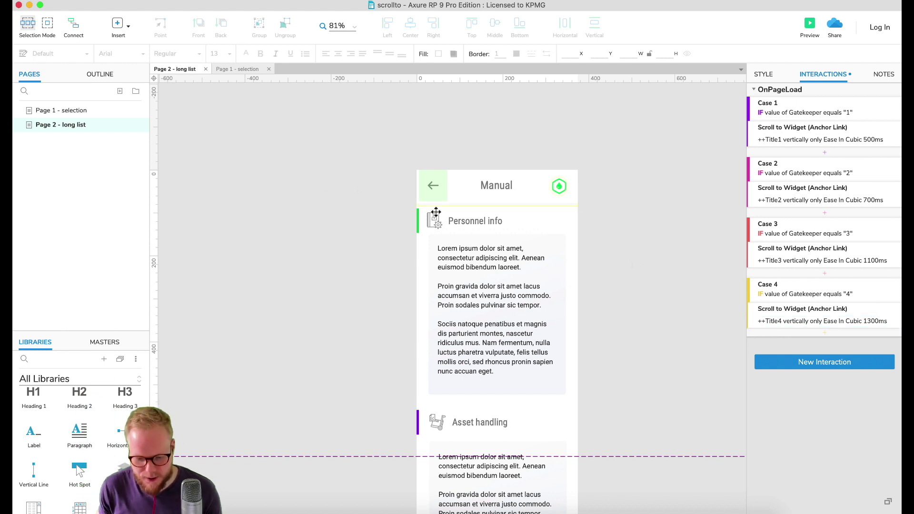
click(473, 220)
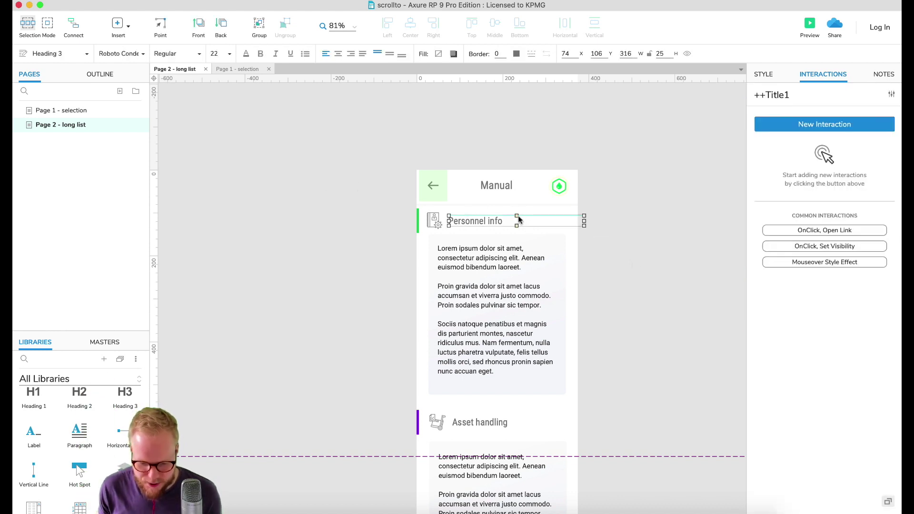
Stretch the ++Title1 box upward to height 47, bottom-align its text, and reopen Page 1 - selection.
drag(517, 215, 518, 208)
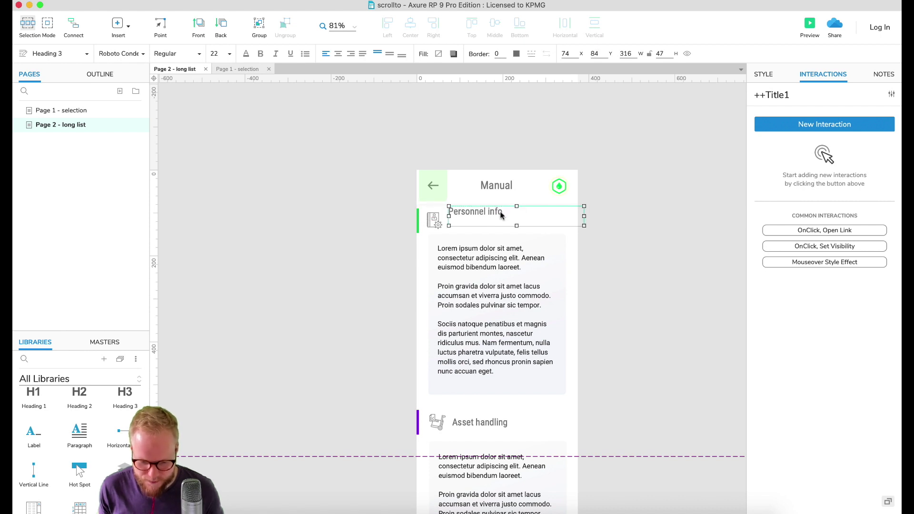
click(402, 55)
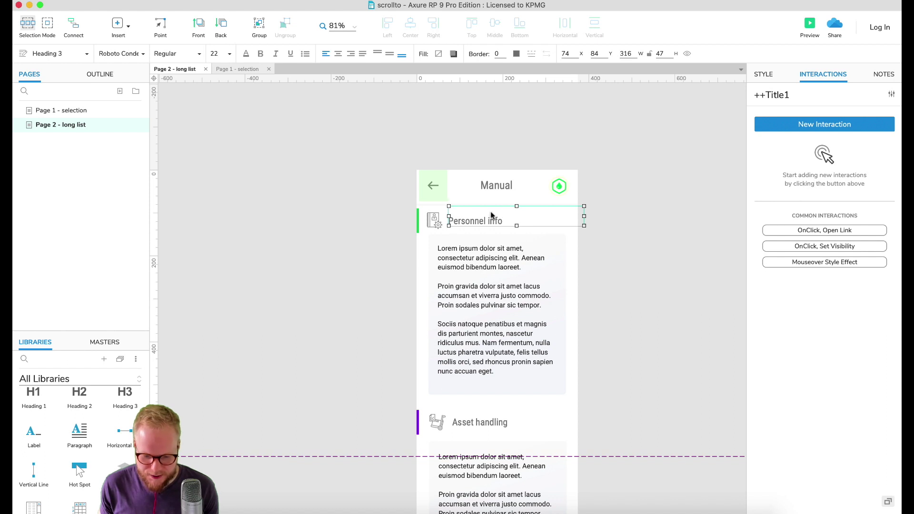
click(172, 105)
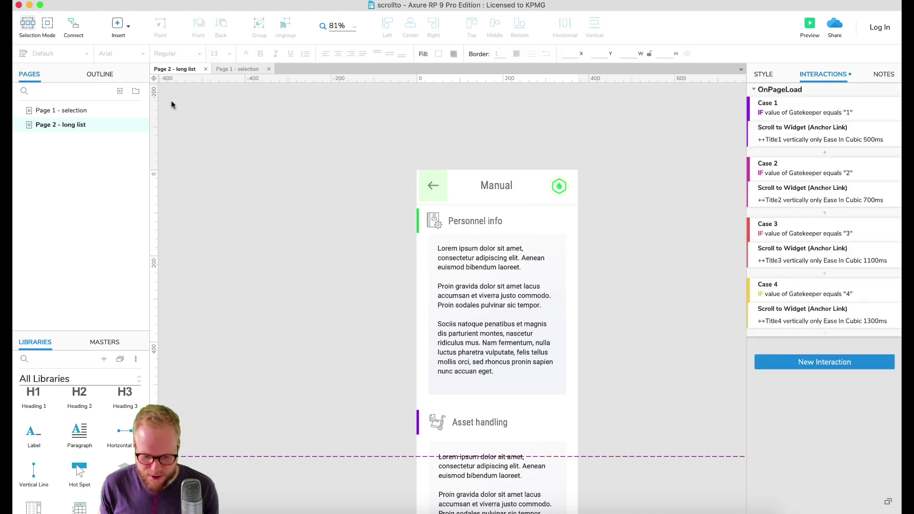
click(48, 110)
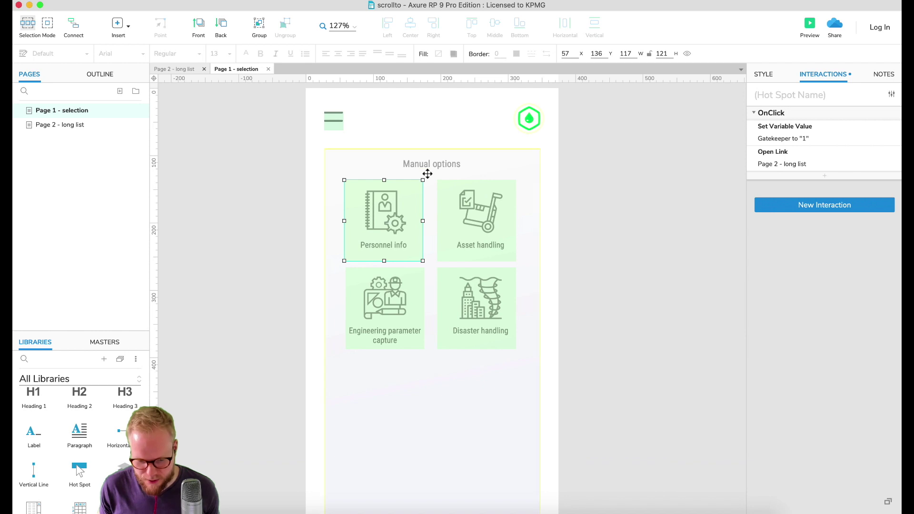
Preview without the frame and check the Personnel info and Disaster handling tiles scroll correctly.
click(809, 26)
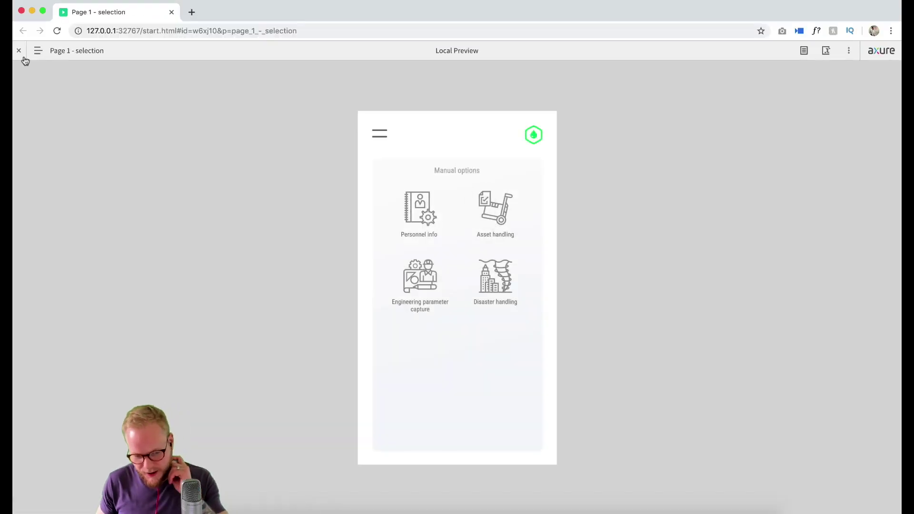
click(21, 53)
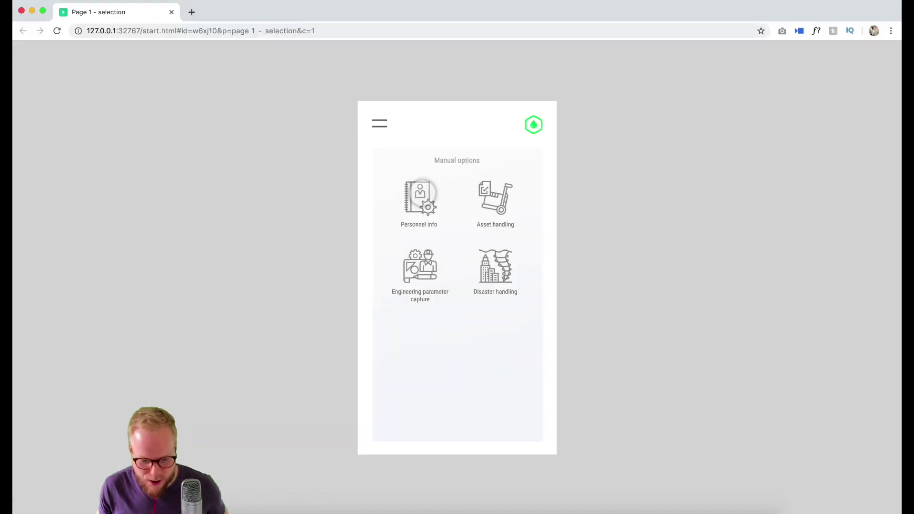
click(422, 214)
scroll(462, 281, down, 1)
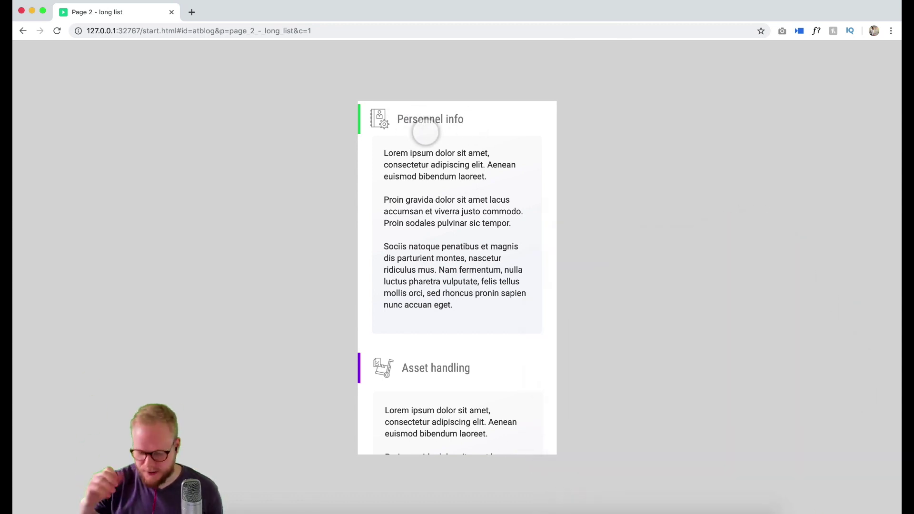
click(16, 30)
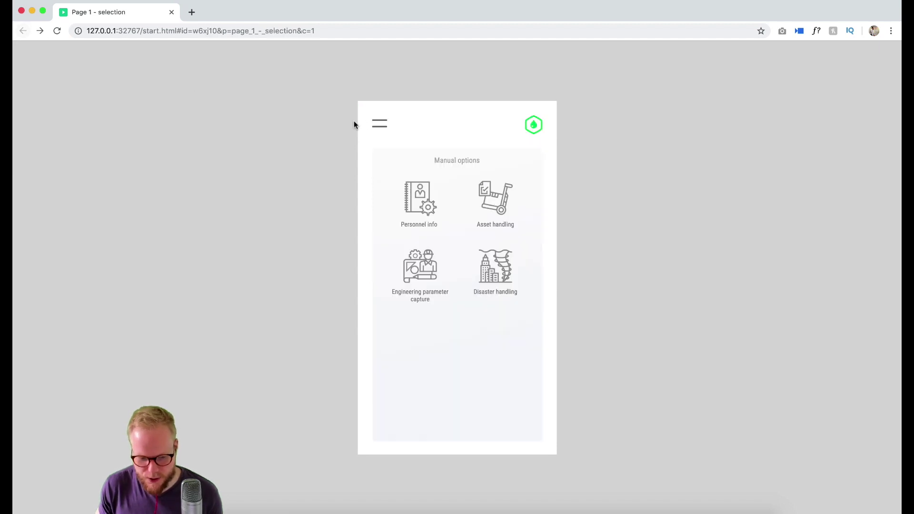
click(494, 271)
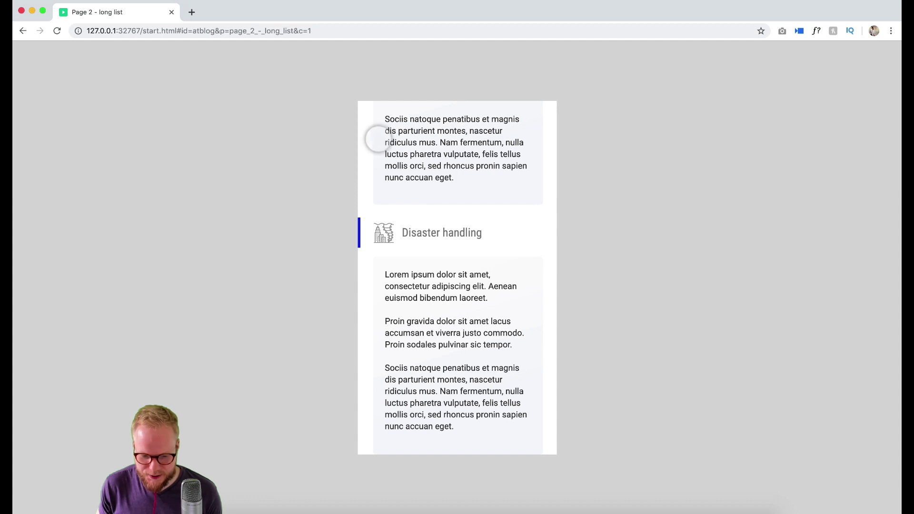
scroll(430, 244, up, 15)
Check the Engineering parameter capture and Asset handling tiles, returning to the selection page.
click(378, 128)
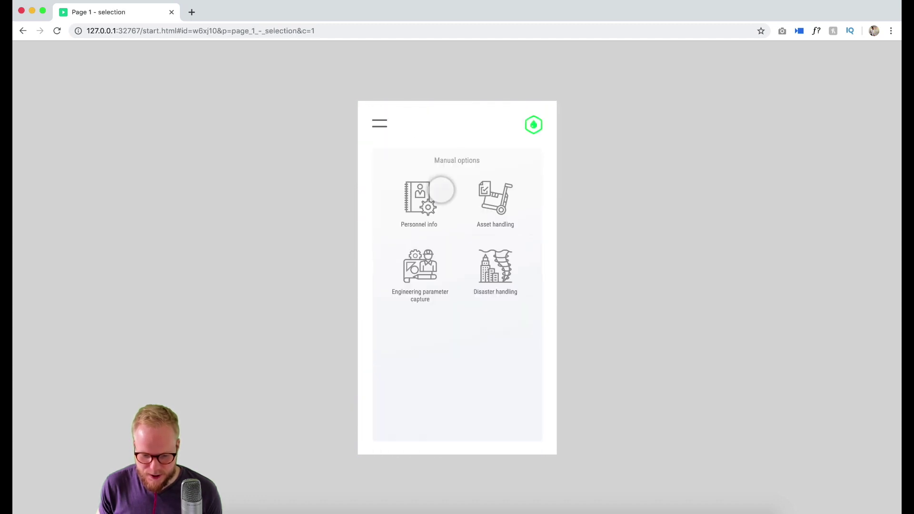
click(421, 266)
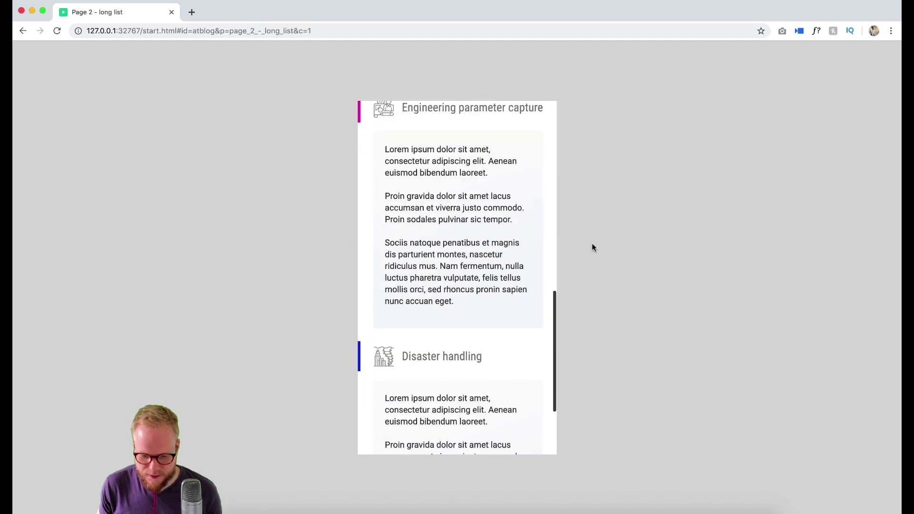
drag(471, 188, 484, 415)
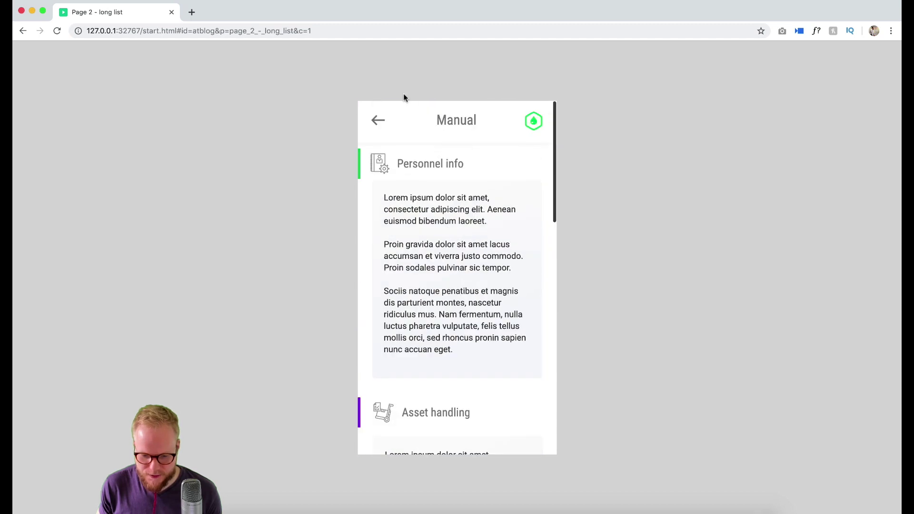
click(377, 119)
click(496, 202)
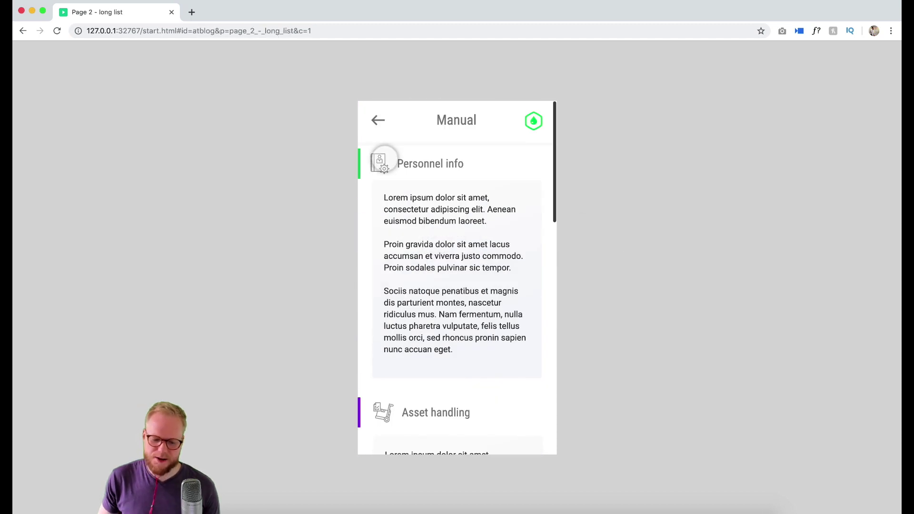
click(377, 118)
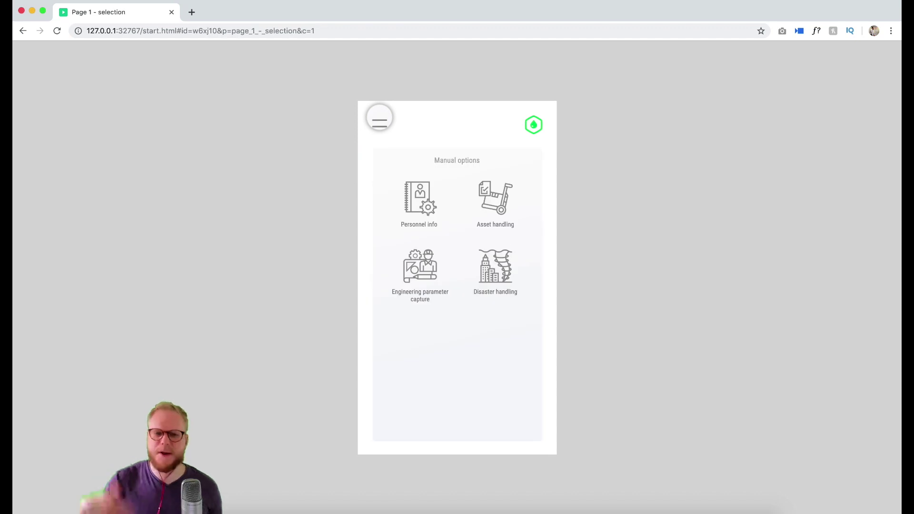